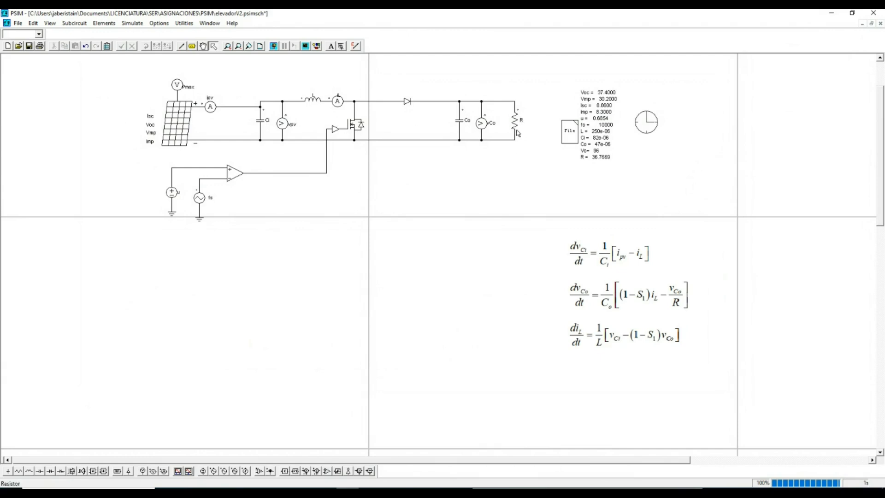
# Shift the parameter file block and the equations image slightly closer to the circuit
pyautogui.moveTo(570, 140); pyautogui.dragTo(557, 137)
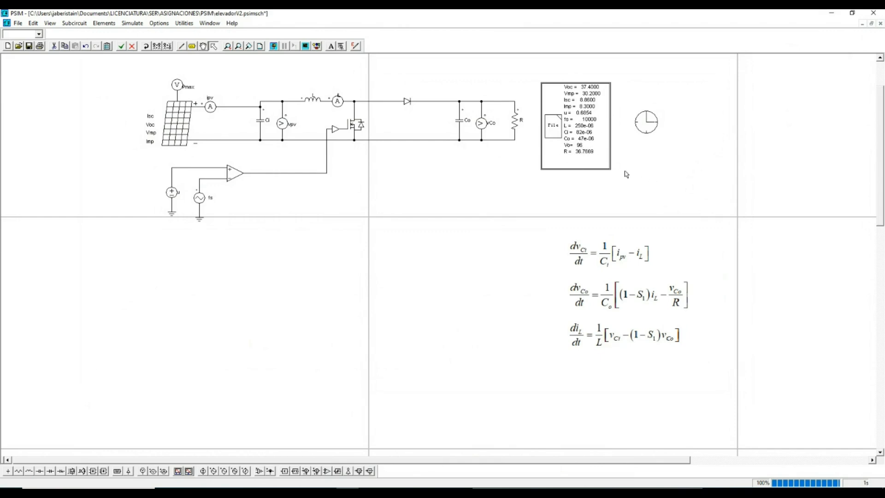
pyautogui.click(613, 181)
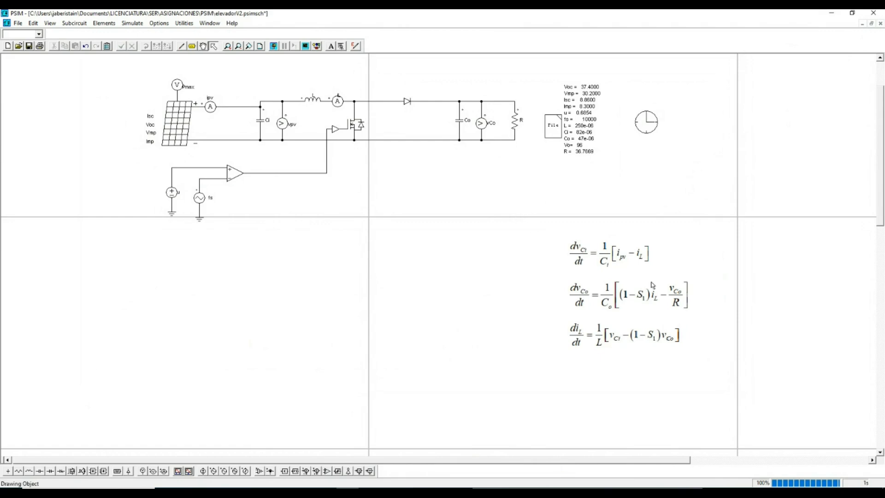
pyautogui.click(599, 299)
pyautogui.moveTo(600, 299); pyautogui.dragTo(586, 293)
pyautogui.click(503, 322)
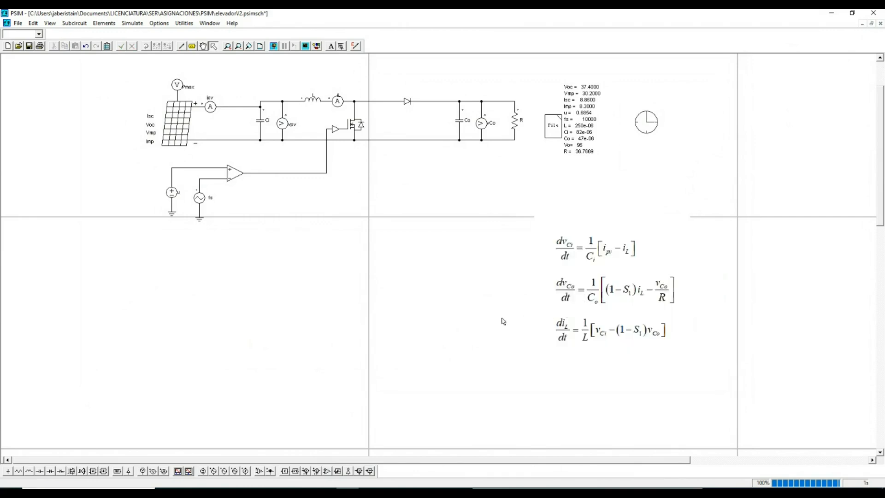
pyautogui.click(615, 286)
pyautogui.moveTo(613, 290); pyautogui.dragTo(613, 297)
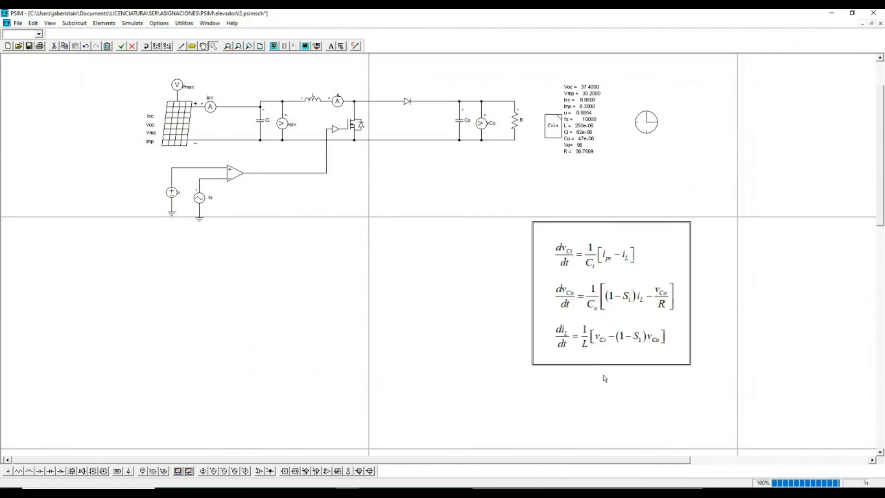
pyautogui.click(605, 378)
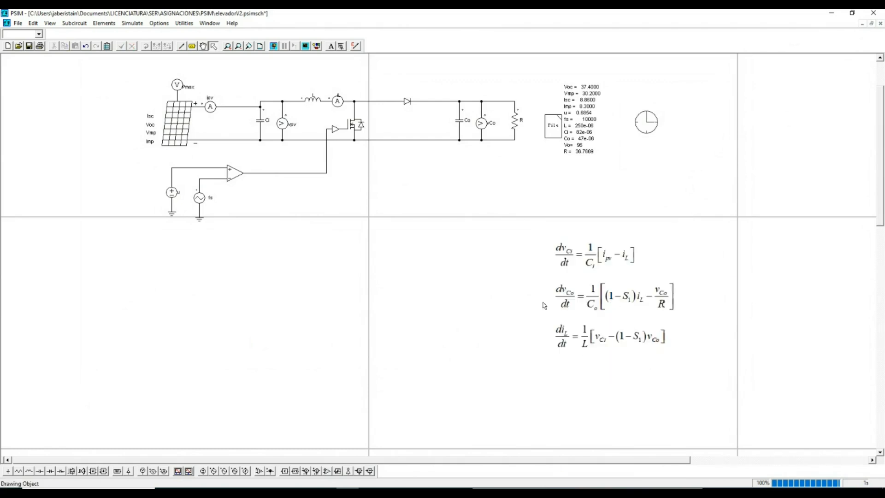
# Add the text "Modelo conmutado del convertidor CD-CD elevador" below the three equations
pyautogui.click(332, 48)
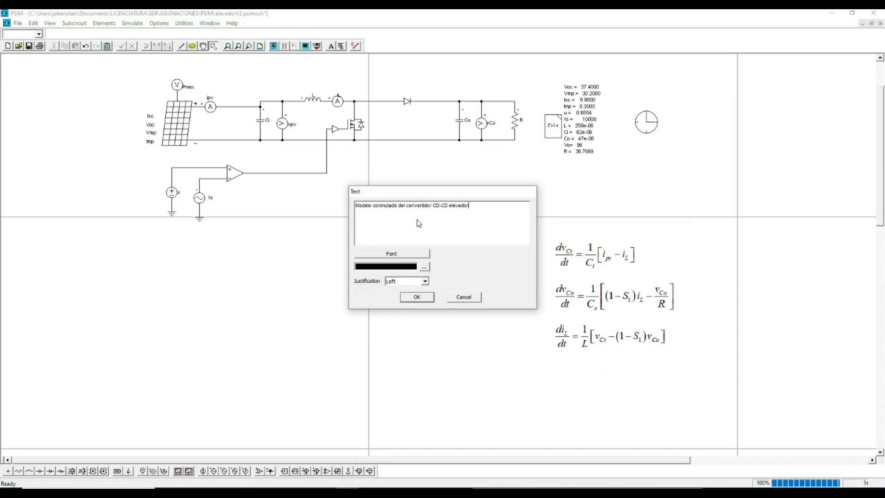
pyautogui.click(416, 297)
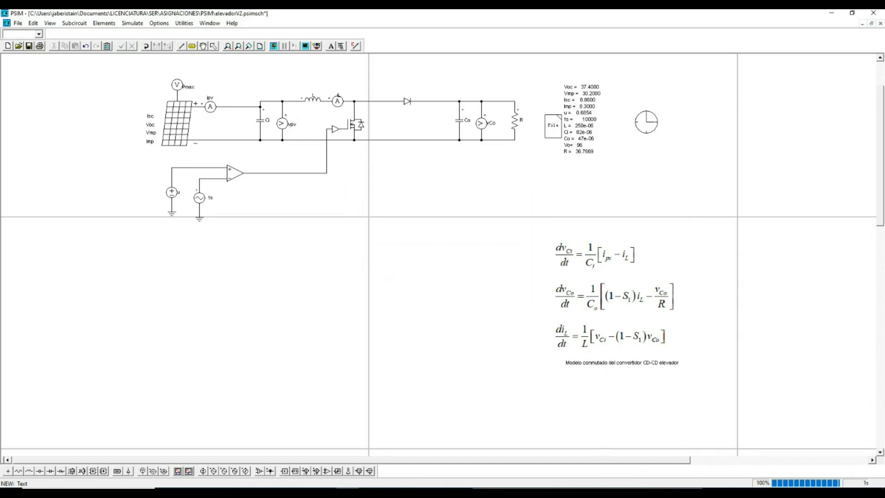
pyautogui.click(637, 364)
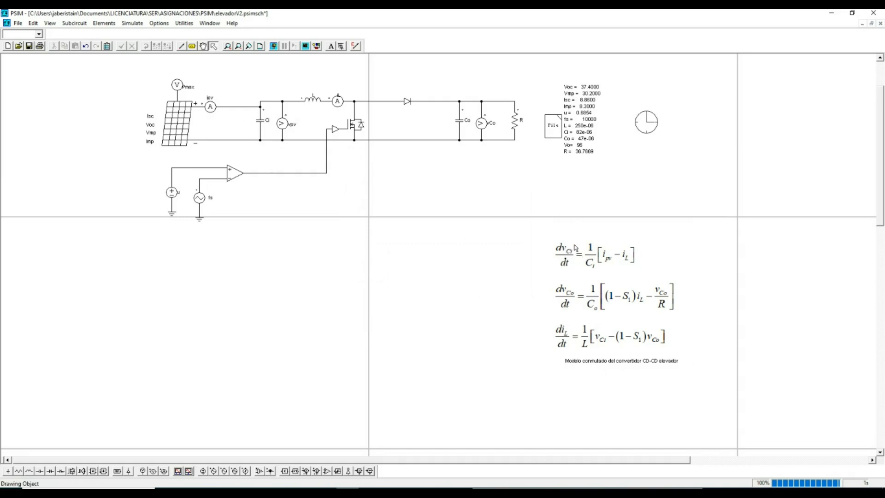
# Place a proportional block in the empty area below the circuit, set its gain to 1/Ci and display the gain
pyautogui.click(285, 472)
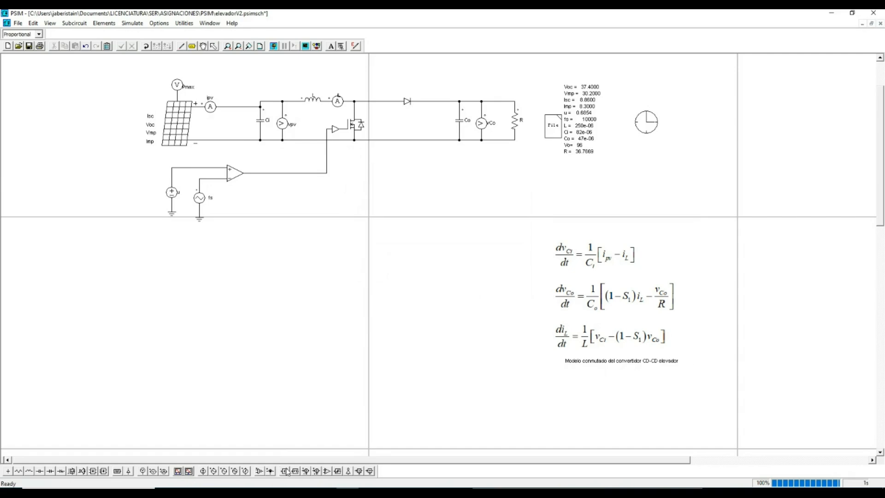
pyautogui.press('Escape')
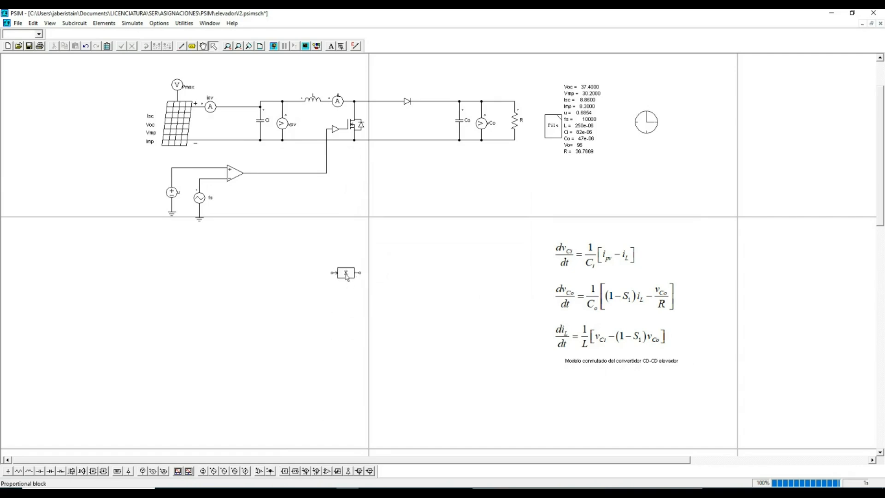
pyautogui.doubleClick(346, 273)
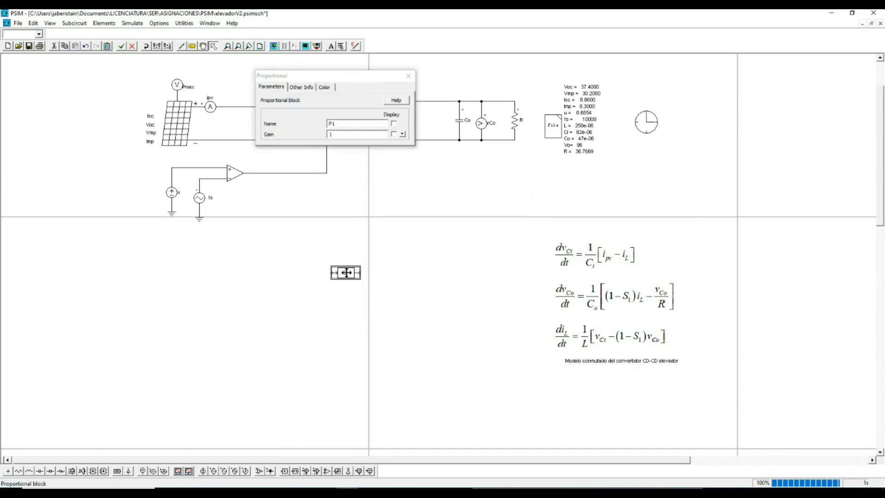
pyautogui.click(348, 134)
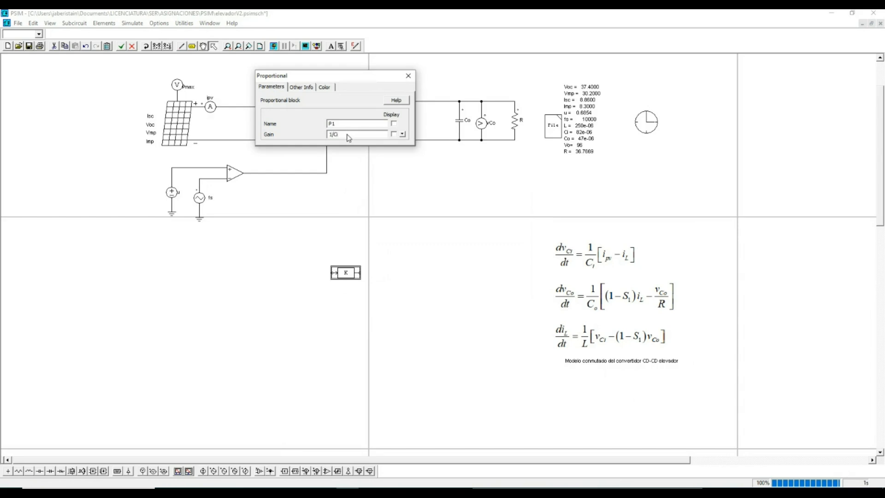
pyautogui.click(408, 76)
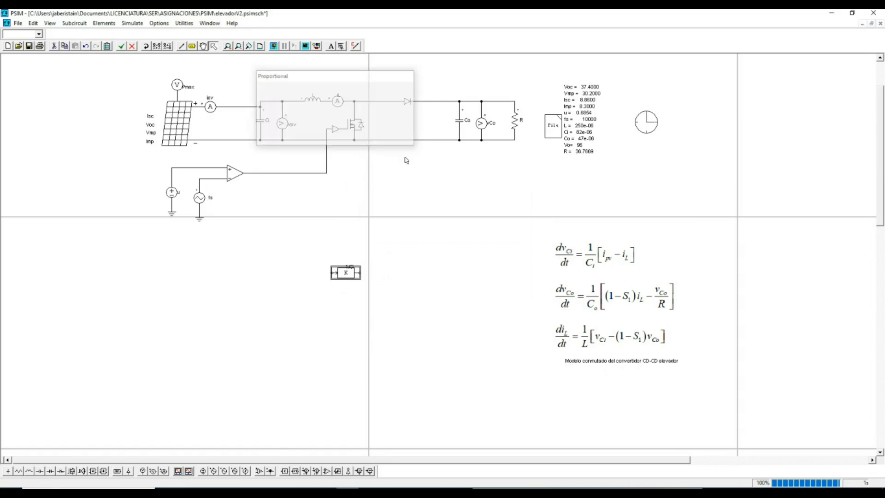
# Reposition the proportional block and place its 1/Ci gain text just above it
pyautogui.click(361, 260)
pyautogui.moveTo(352, 266); pyautogui.dragTo(400, 283)
pyautogui.click(355, 273)
pyautogui.click(431, 279)
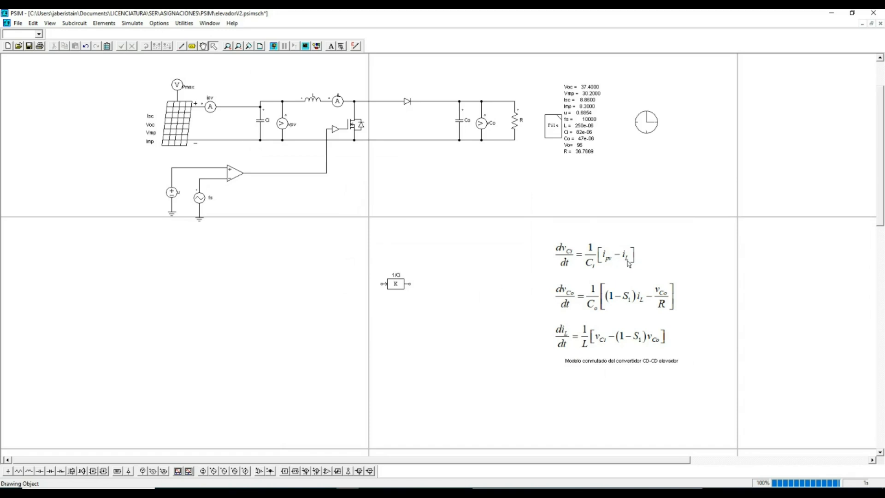
# Place a +/- summer at the input of the 1/Ci block and move both blocks further below the converter's input side
pyautogui.click(306, 472)
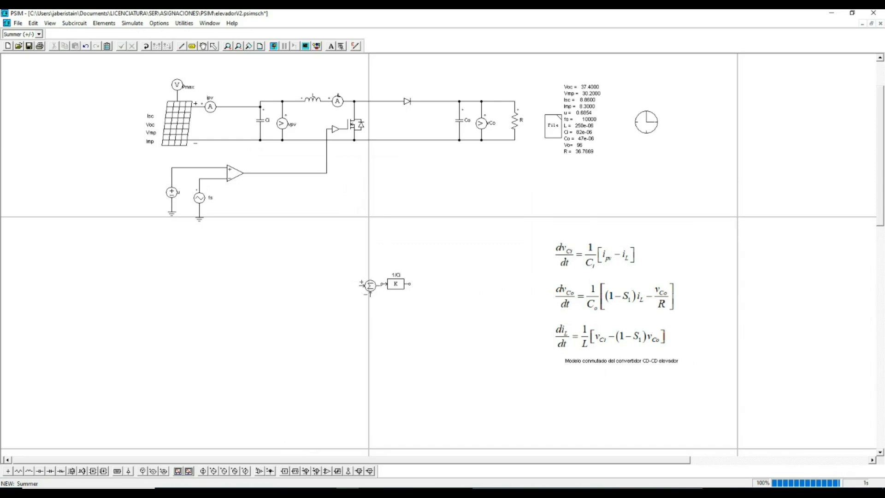
pyautogui.click(370, 285)
pyautogui.moveTo(339, 253); pyautogui.dragTo(431, 328)
pyautogui.moveTo(396, 286); pyautogui.dragTo(340, 279)
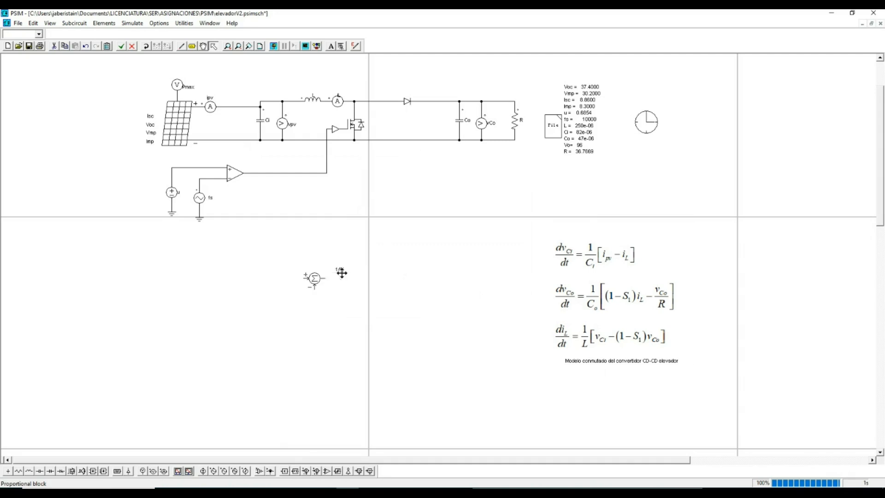
pyautogui.click(305, 330)
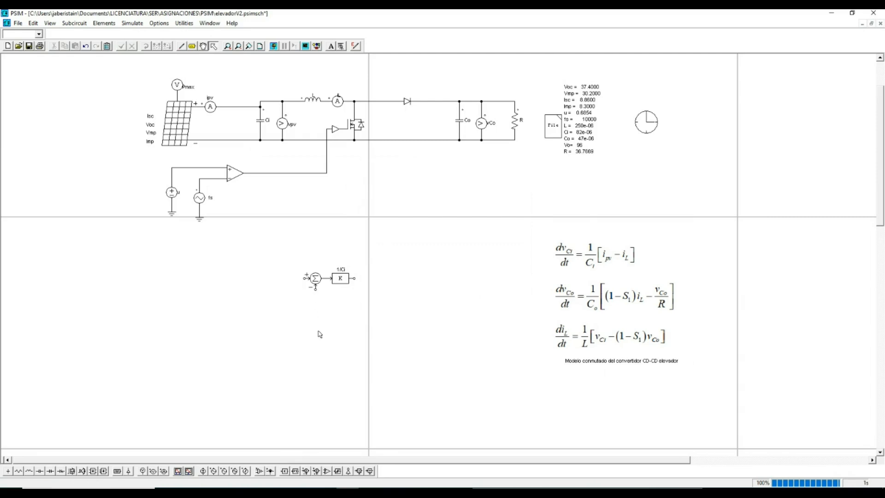
# Attach a label named ipv to the positive input of the summer
pyautogui.click(193, 47)
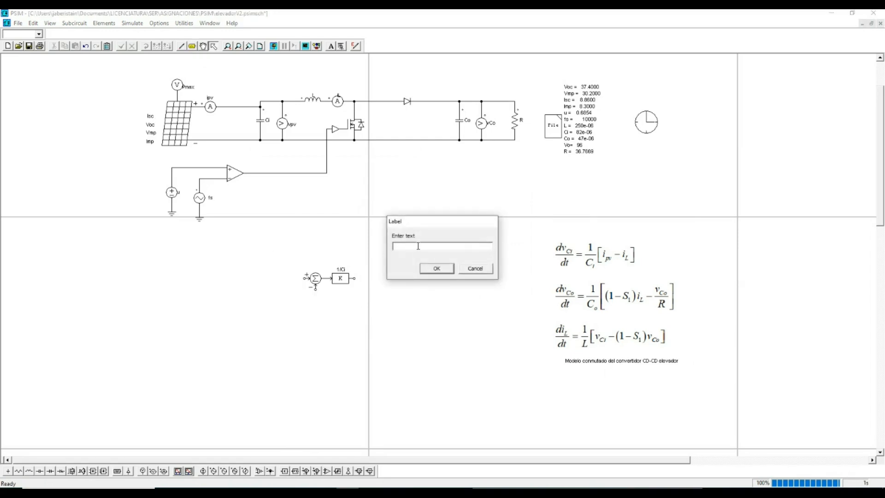
pyautogui.write('ipv')
pyautogui.click(436, 269)
pyautogui.click(291, 278)
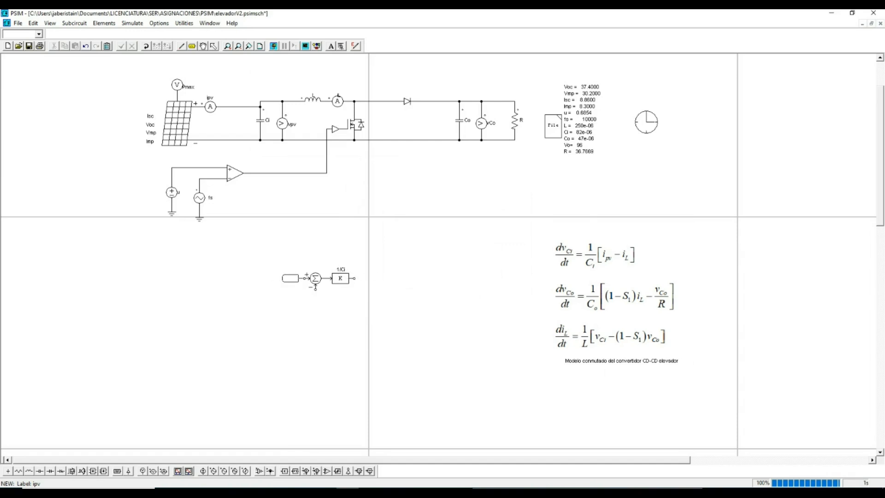
# Place a label named iL below the ipv label and wire it to the negative input of the summer
pyautogui.click(192, 46)
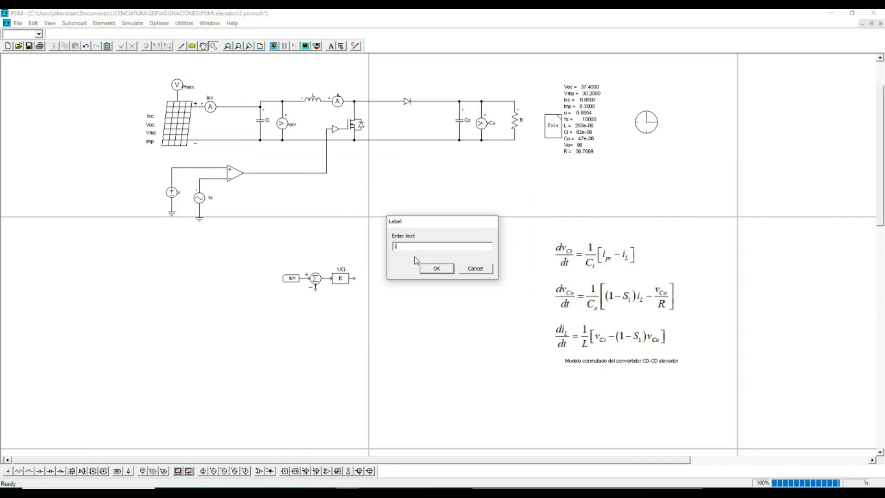
pyautogui.click(448, 269)
pyautogui.click(291, 297)
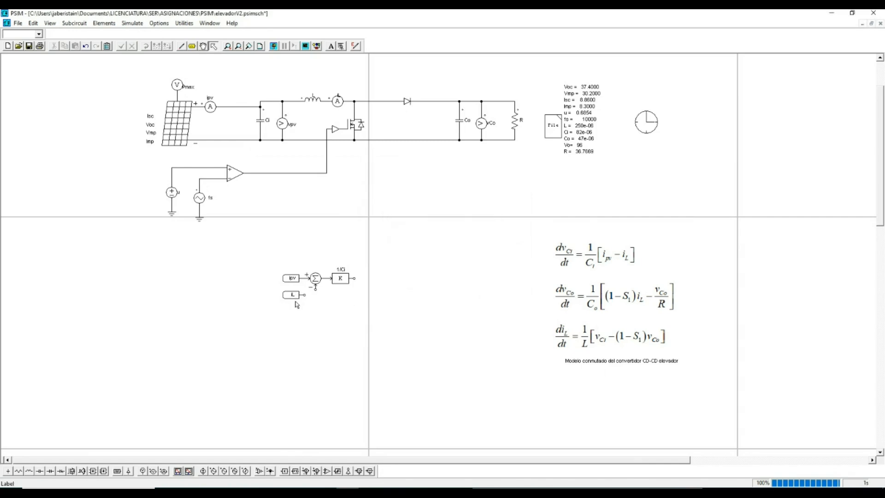
pyautogui.click(181, 46)
pyautogui.moveTo(304, 295); pyautogui.dragTo(315, 289)
pyautogui.press('Escape')
# Move the labels, summer and 1/Ci block together slightly closer to the circuit above
pyautogui.moveTo(264, 249); pyautogui.dragTo(416, 321)
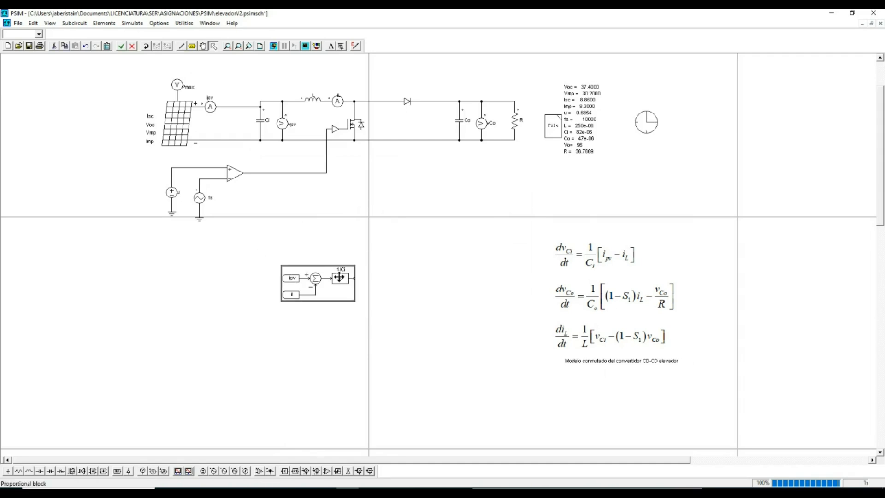
pyautogui.moveTo(338, 278); pyautogui.dragTo(320, 265)
pyautogui.click(457, 308)
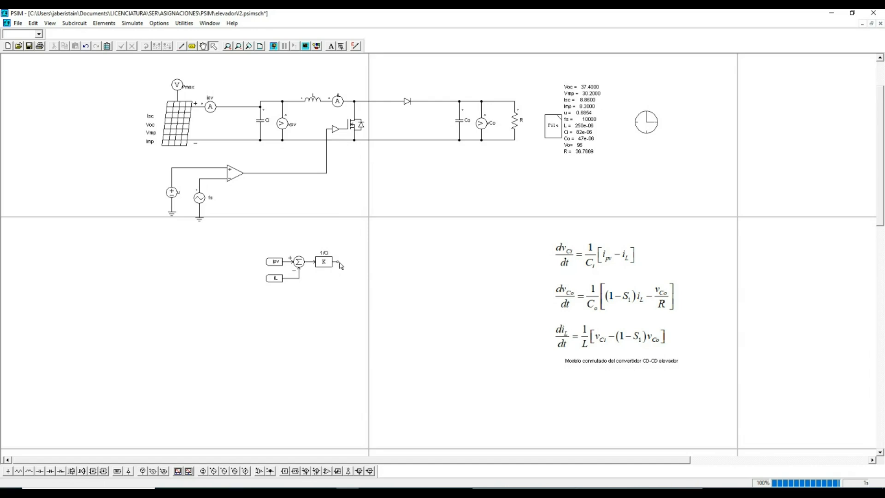
# Place an s-domain transfer function block at the output of the 1/Ci block
pyautogui.click(105, 26)
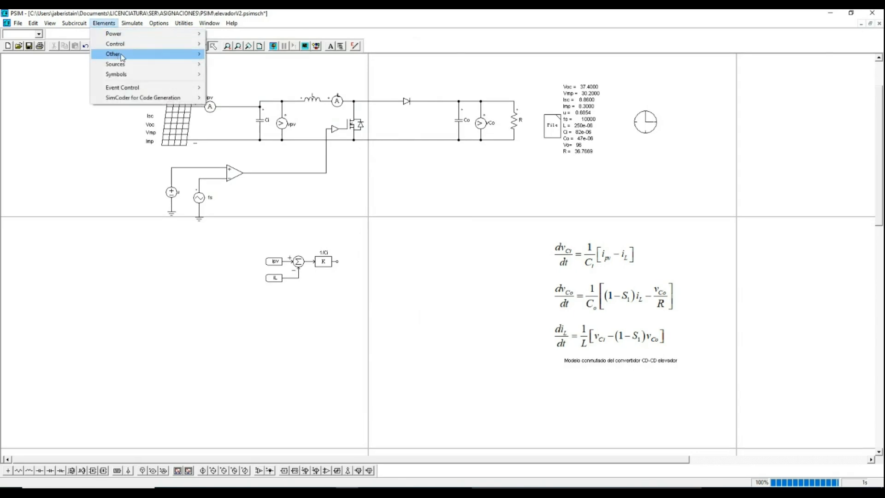
pyautogui.moveTo(123, 57)
pyautogui.moveTo(155, 44)
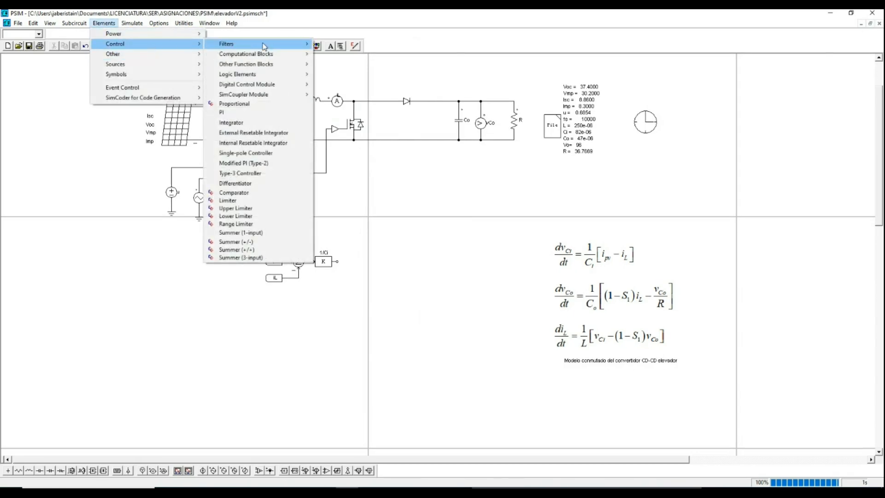
pyautogui.moveTo(293, 67)
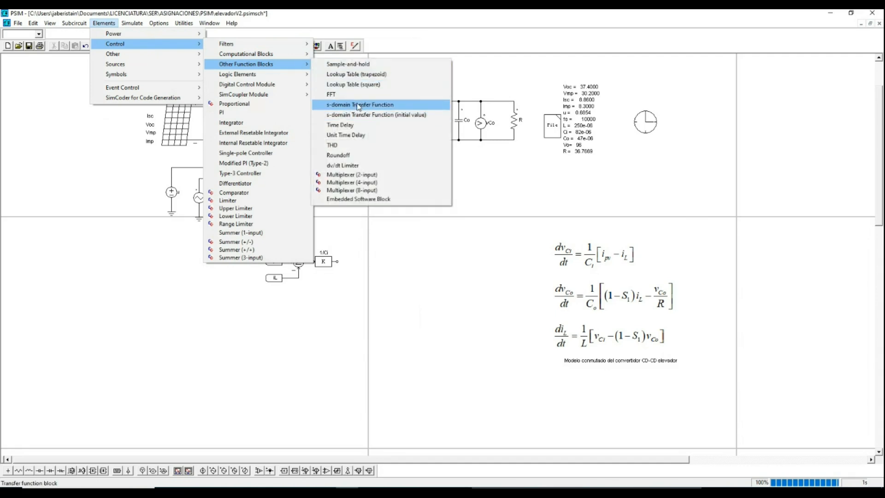
pyautogui.click(358, 106)
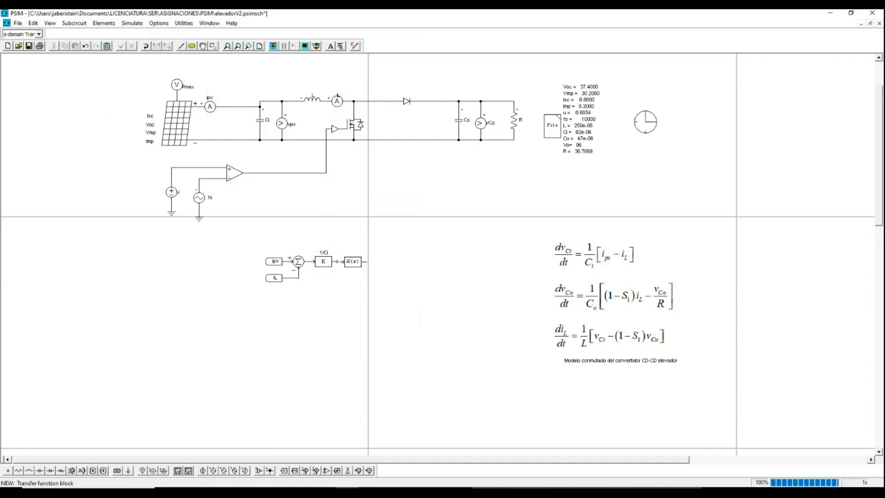
pyautogui.click(351, 262)
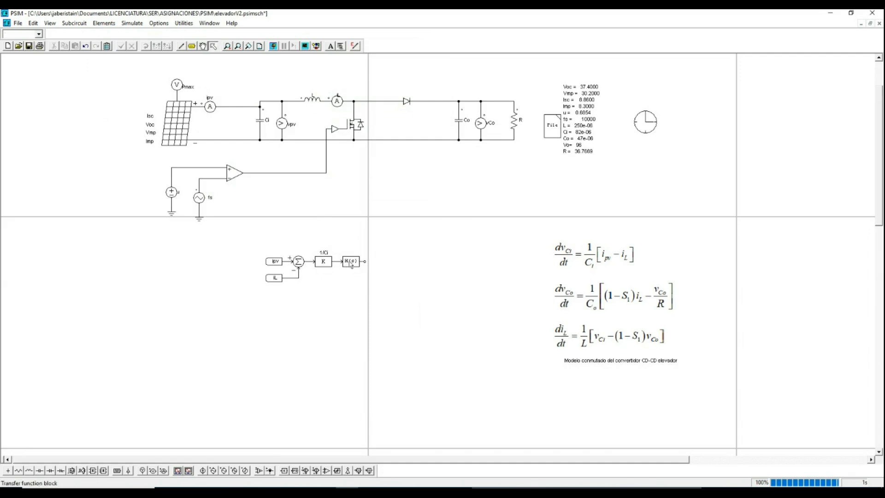
# Make the transfer function an integrator with denominator coefficients 1. 0., and display both the numerator and denominator coefficients
pyautogui.doubleClick(351, 262)
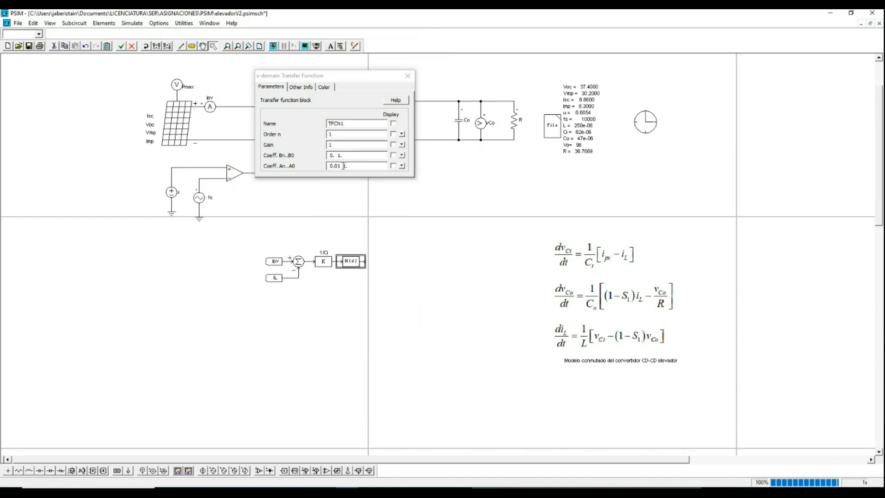
pyautogui.moveTo(344, 166); pyautogui.dragTo(311, 172)
pyautogui.press('BackSpace')
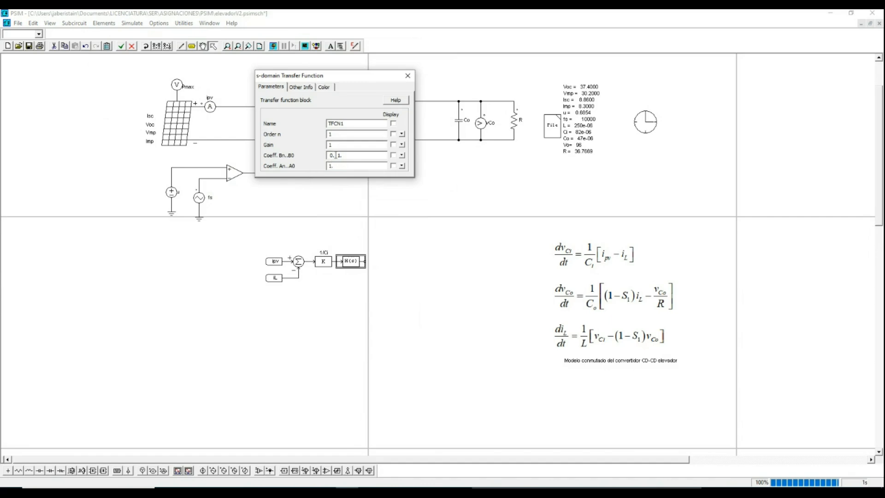
pyautogui.click(356, 167)
pyautogui.write('0.')
pyautogui.click(394, 156)
pyautogui.click(394, 166)
pyautogui.click(408, 77)
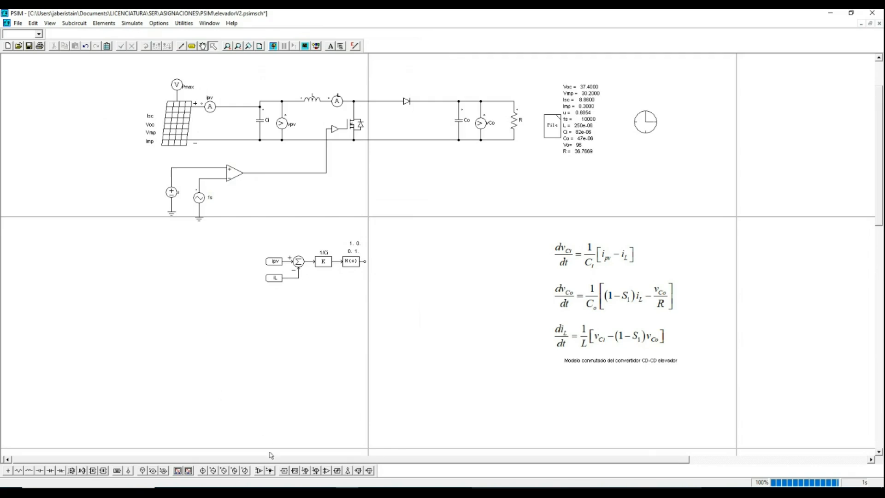
# Place a label named vCimc beside the integrator block and wire it to the block's output
pyautogui.click(191, 46)
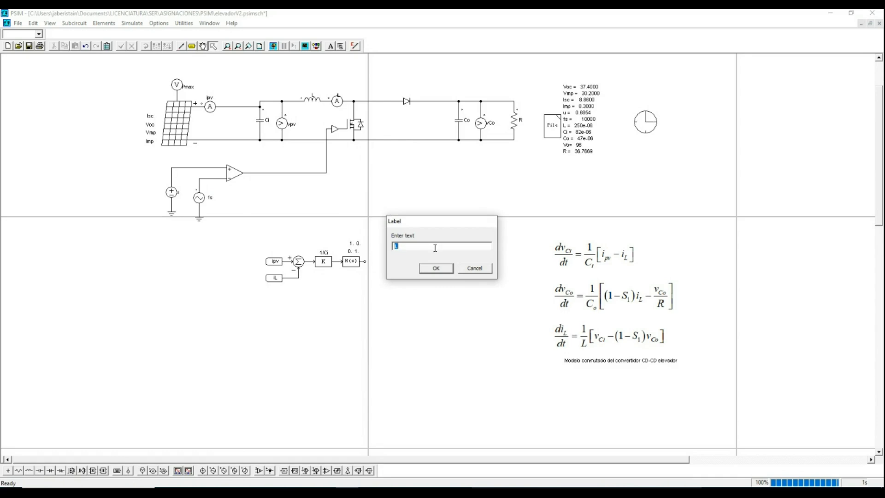
pyautogui.write('vCimc')
pyautogui.click(436, 269)
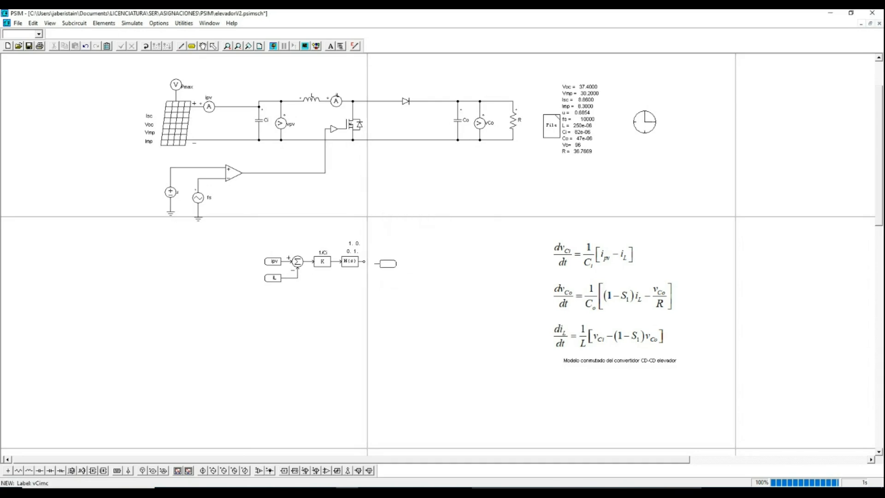
pyautogui.click(391, 262)
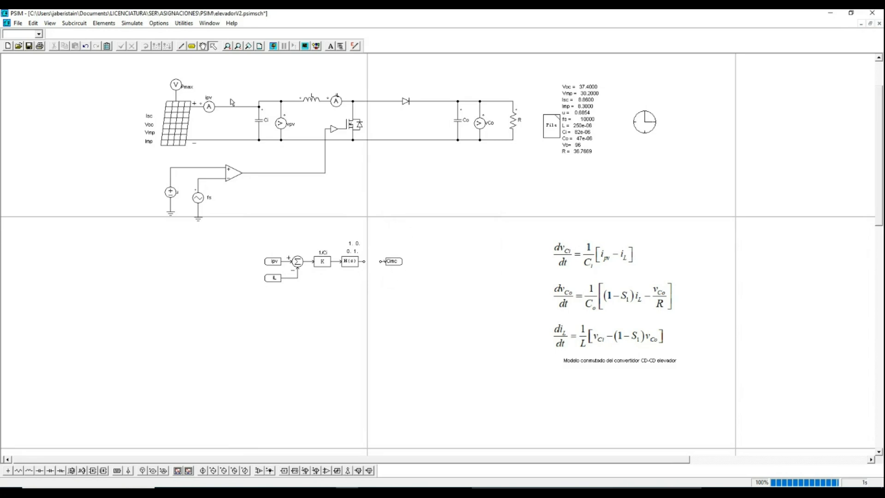
pyautogui.click(181, 46)
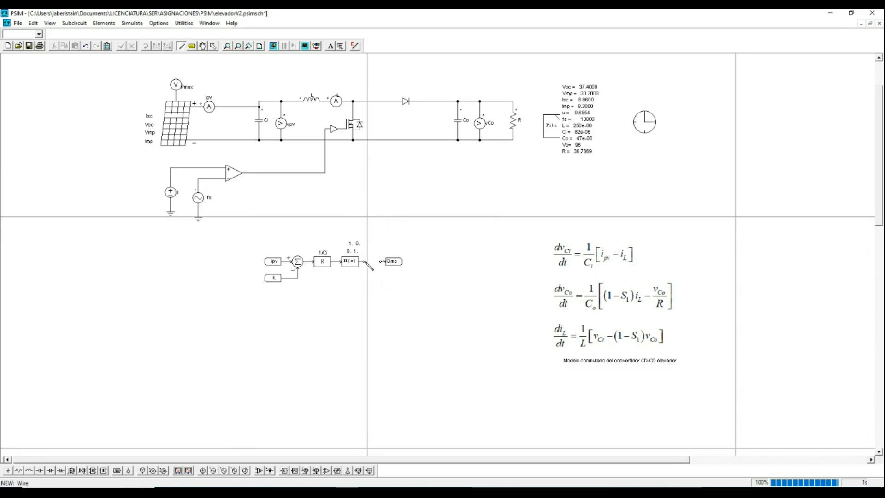
pyautogui.moveTo(379, 262); pyautogui.dragTo(381, 261)
pyautogui.press('Escape')
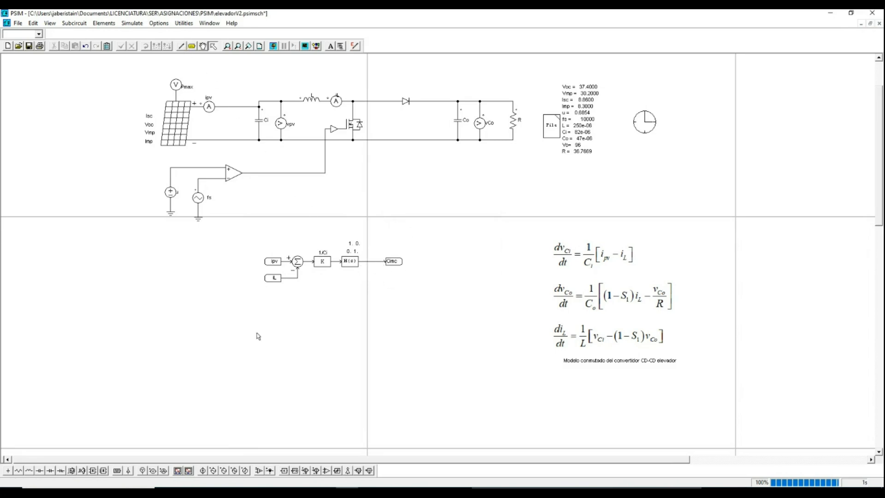
# Place a node-to-ground voltage probe above the integrator's output wire and connect it to that wire
pyautogui.click(143, 471)
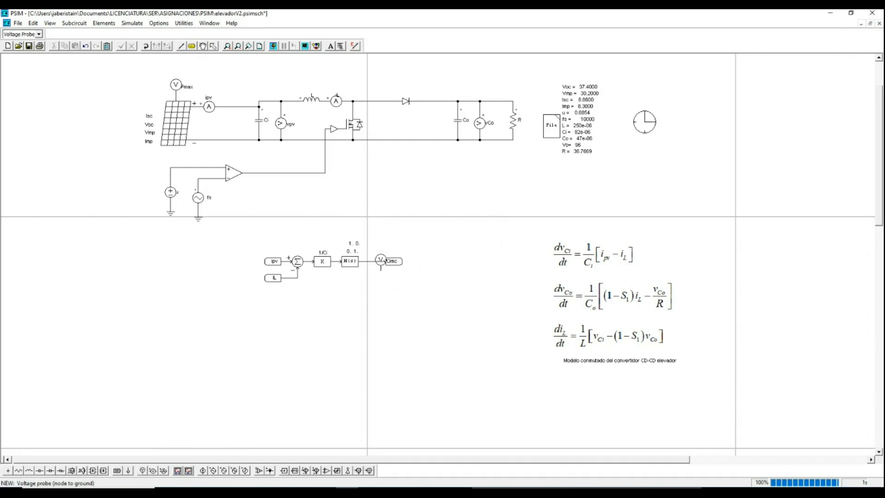
pyautogui.click(375, 251)
pyautogui.press('Escape')
pyautogui.click(181, 45)
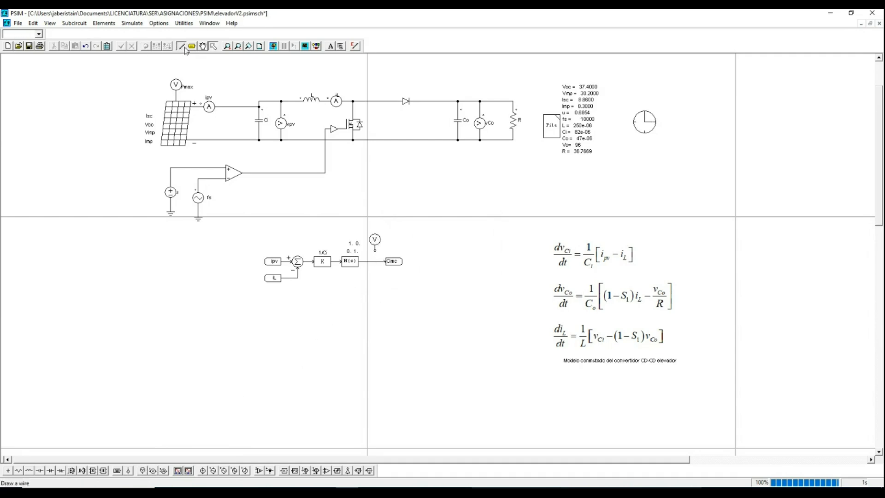
pyautogui.moveTo(375, 261); pyautogui.dragTo(374, 250)
pyautogui.press('Escape')
# Name the new voltage probe vCimc and display its name
pyautogui.doubleClick(376, 240)
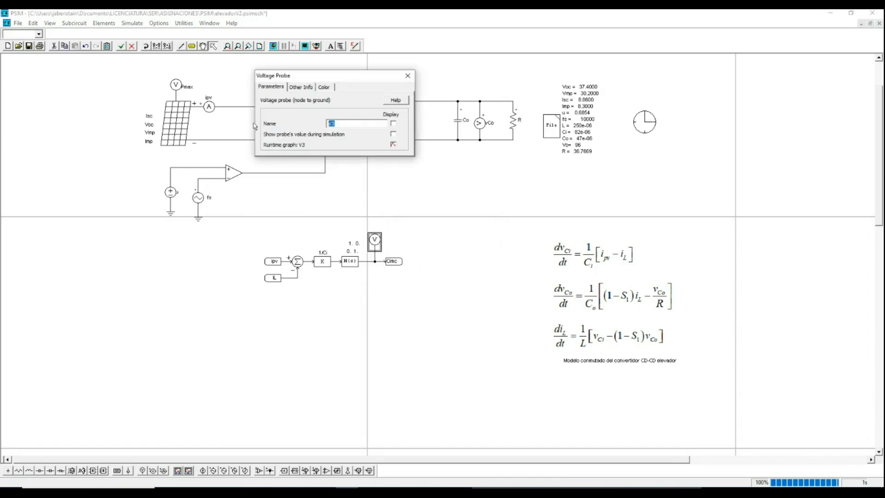
pyautogui.write('vCimc')
pyautogui.click(394, 123)
pyautogui.click(408, 76)
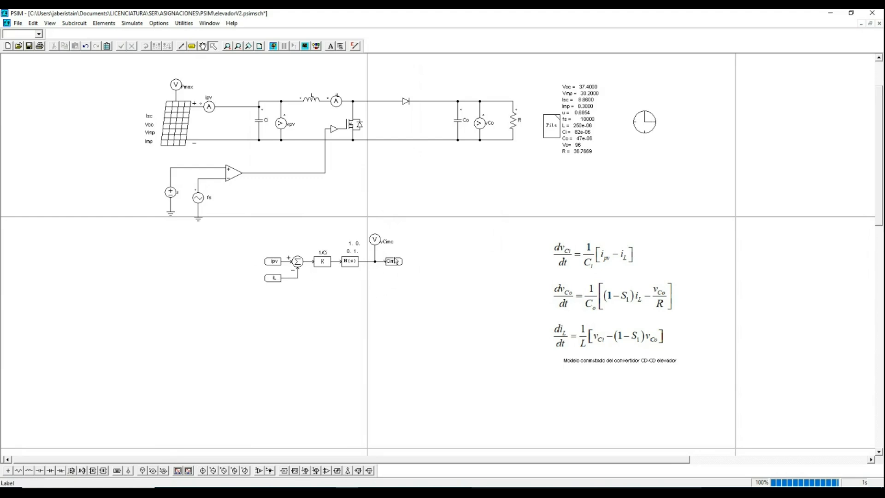
# Copy the complete input capacitor voltage block chain and paste the duplicate directly below the original
pyautogui.moveTo(237, 208); pyautogui.dragTo(446, 308)
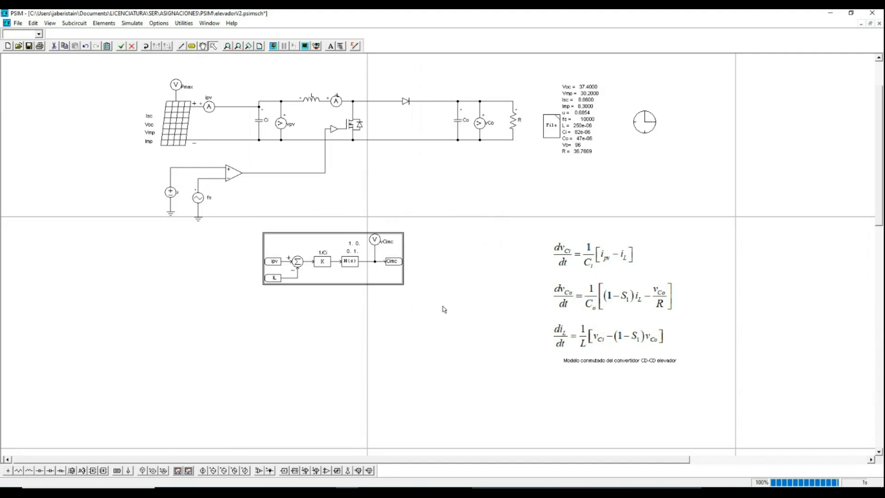
pyautogui.hotkey('ctrl', 'c')
pyautogui.hotkey('ctrl', 'v')
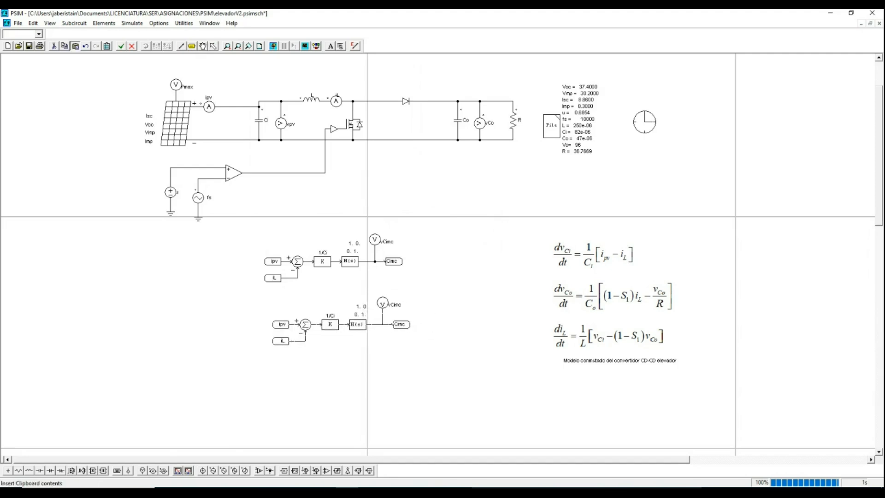
pyautogui.click(342, 321)
pyautogui.click(366, 367)
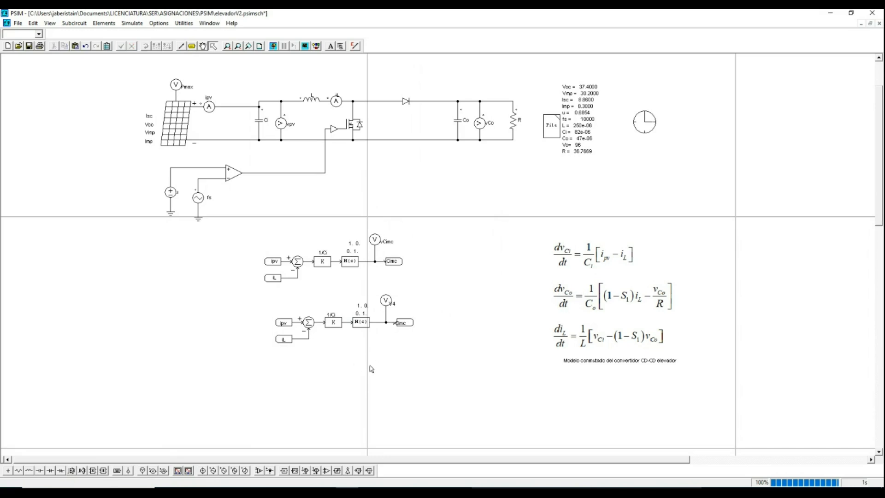
# Rename both the output label and the voltage probe of the copied chain to vComc
pyautogui.doubleClick(409, 324)
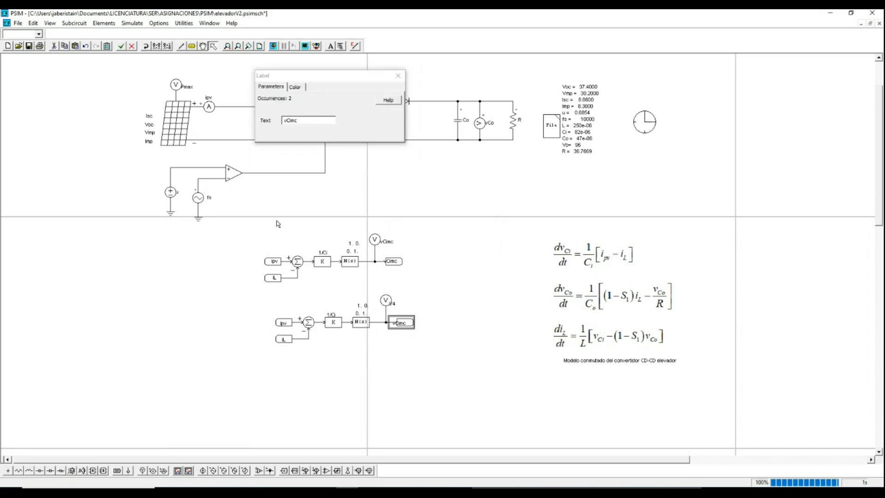
pyautogui.click(293, 122)
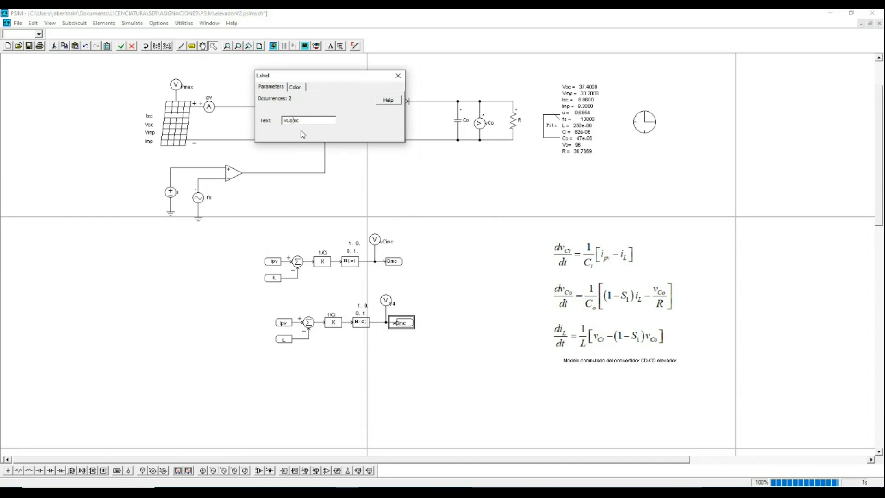
pyautogui.click(398, 75)
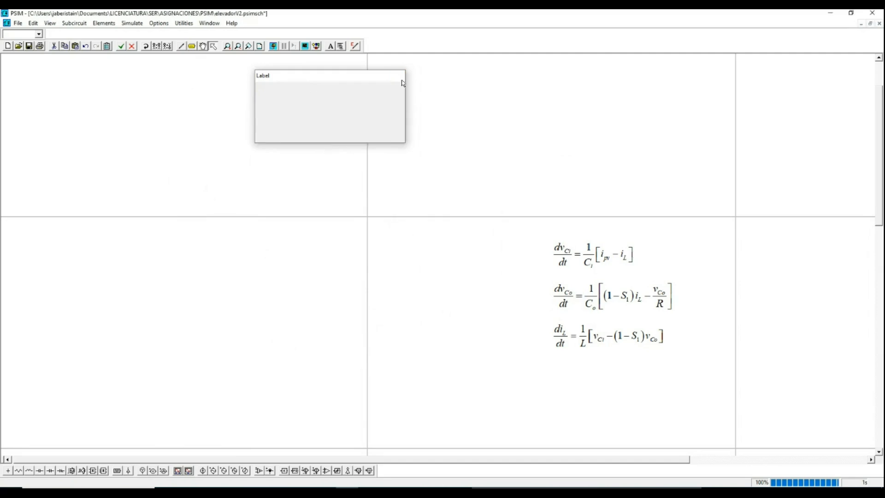
pyautogui.doubleClick(387, 302)
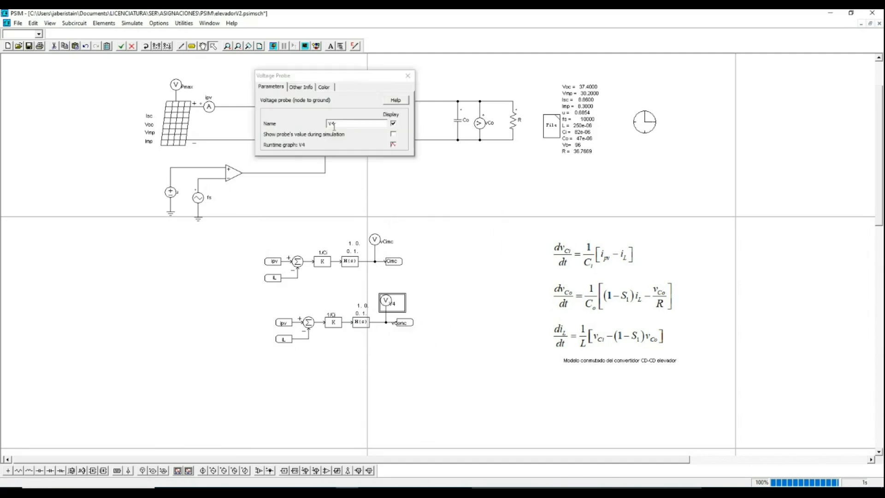
pyautogui.write('vComc')
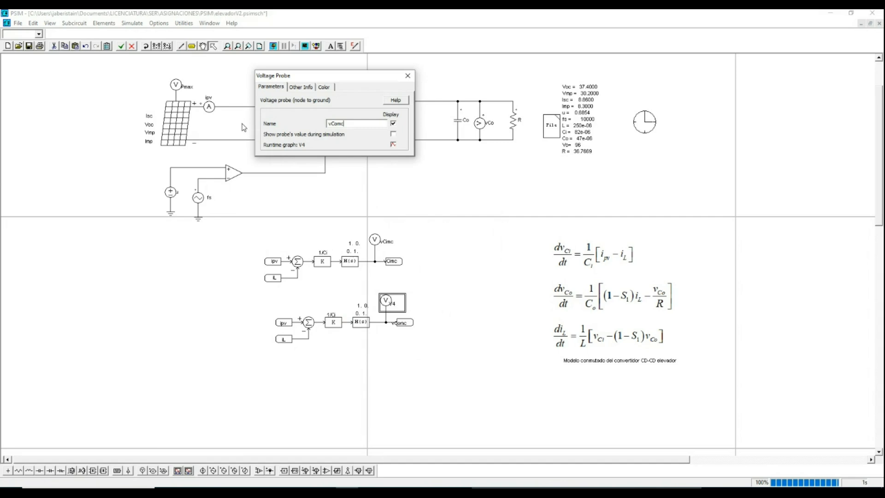
pyautogui.click(408, 75)
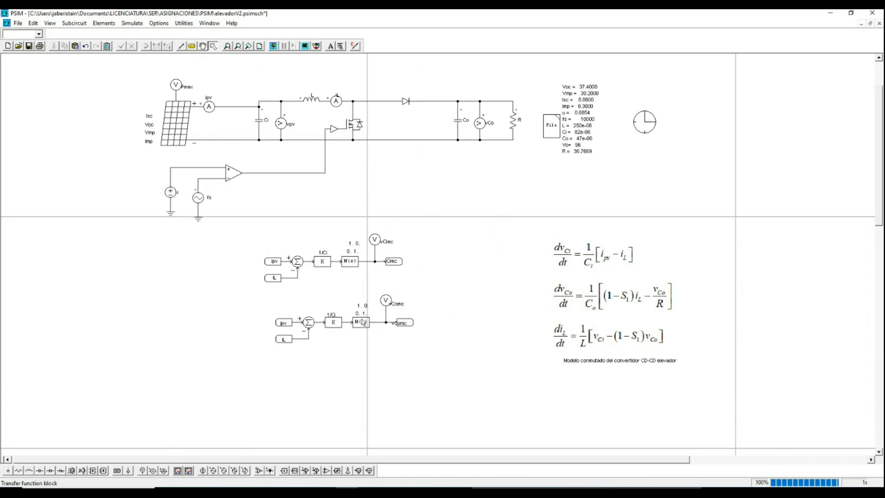
# Set the gain of the copied chain's proportional block to 1/Co
pyautogui.doubleClick(333, 323)
pyautogui.moveTo(334, 134); pyautogui.dragTo(355, 134)
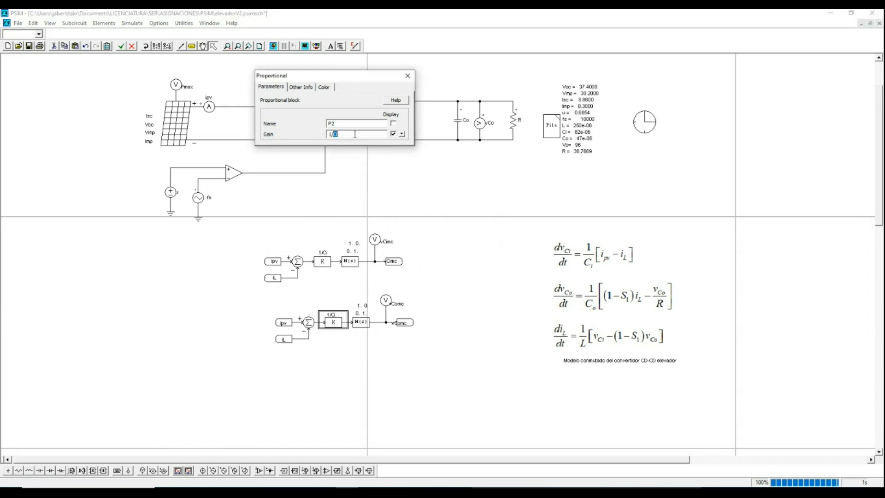
pyautogui.write('Co')
pyautogui.click(408, 75)
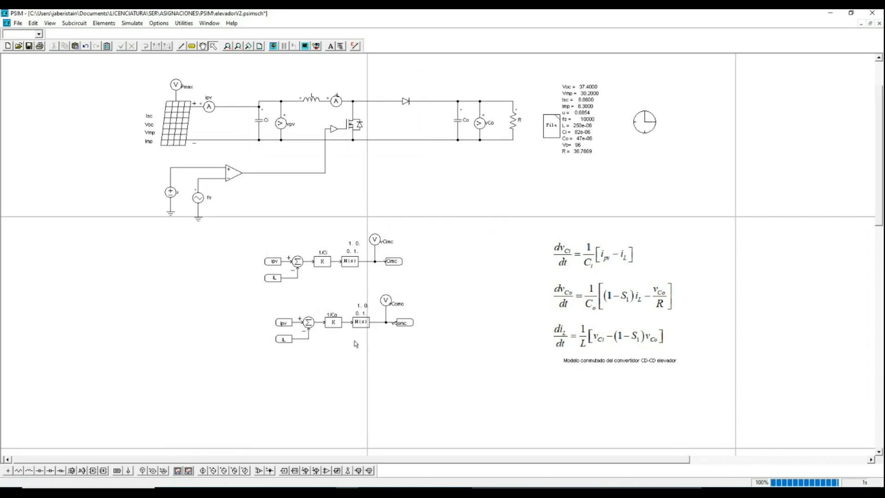
# Delete the ipv label of the copied chain and place a multiplier block some distance before its summer
pyautogui.click(284, 323)
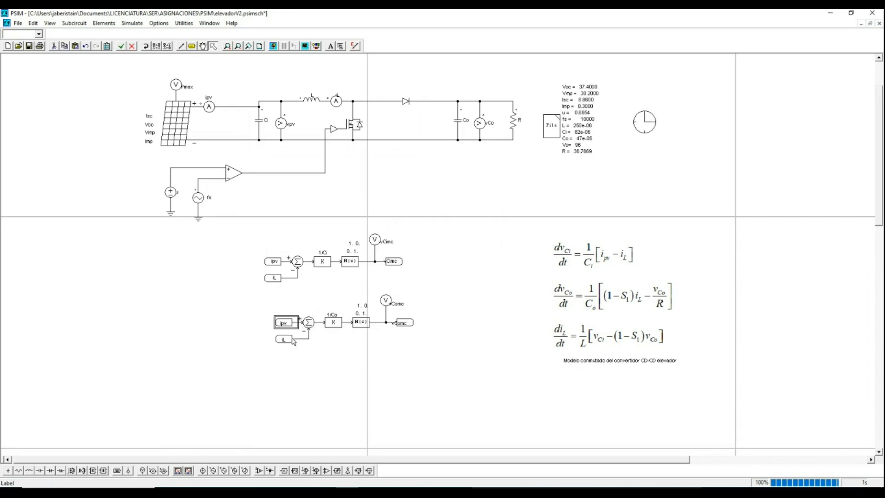
pyautogui.press('Delete')
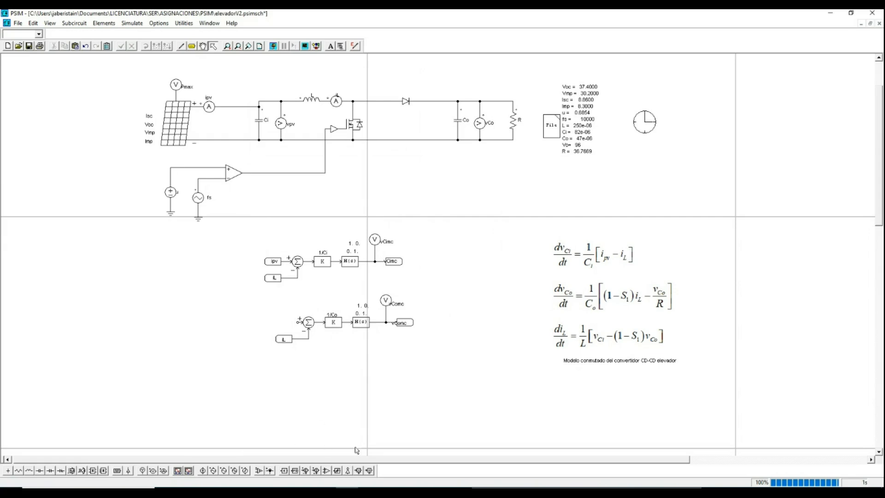
pyautogui.click(359, 470)
pyautogui.click(220, 323)
# Place a constant source before the multiplier, set its value to 1 and display the value
pyautogui.click(104, 24)
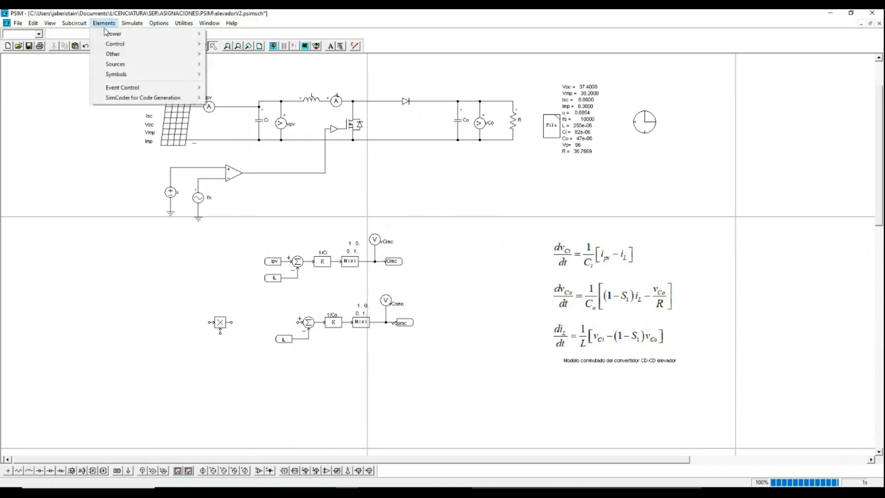
pyautogui.moveTo(152, 65)
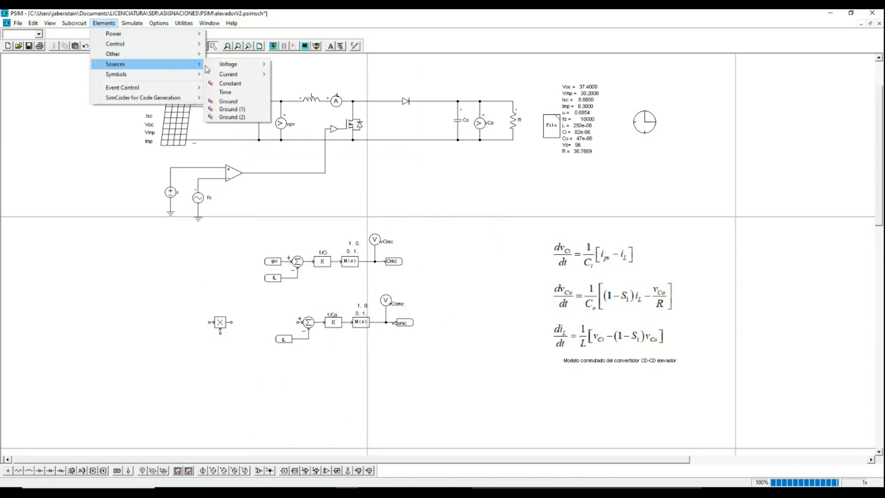
pyautogui.click(232, 85)
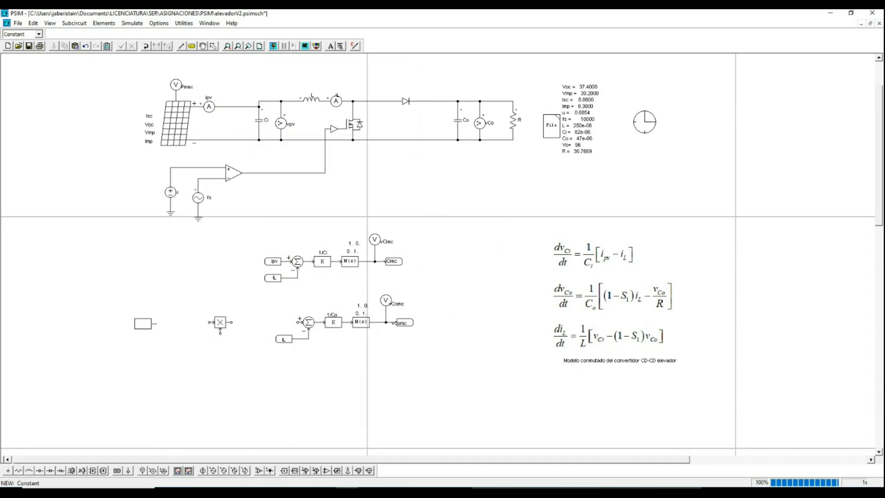
pyautogui.click(143, 322)
pyautogui.doubleClick(143, 322)
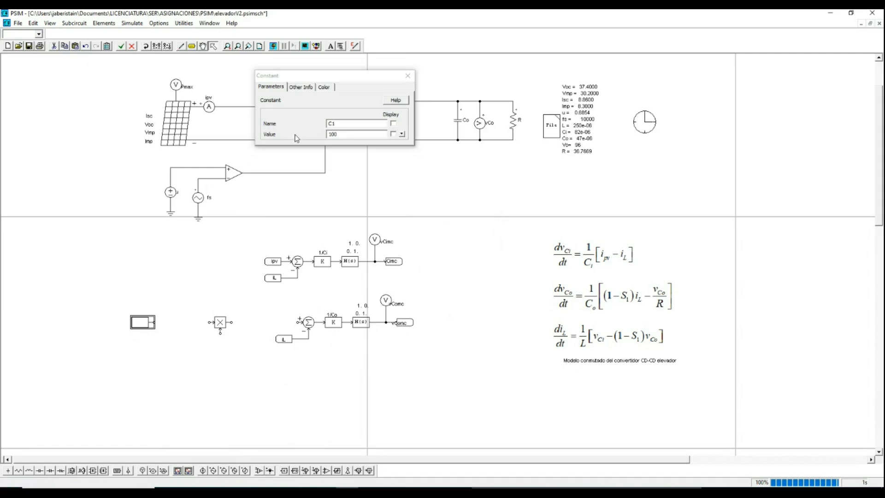
pyautogui.doubleClick(345, 134)
pyautogui.write('1')
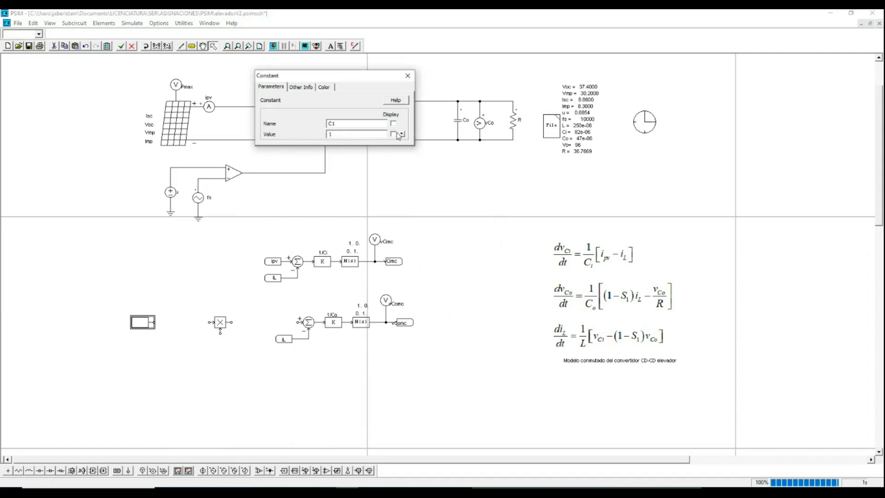
pyautogui.click(407, 76)
pyautogui.click(178, 372)
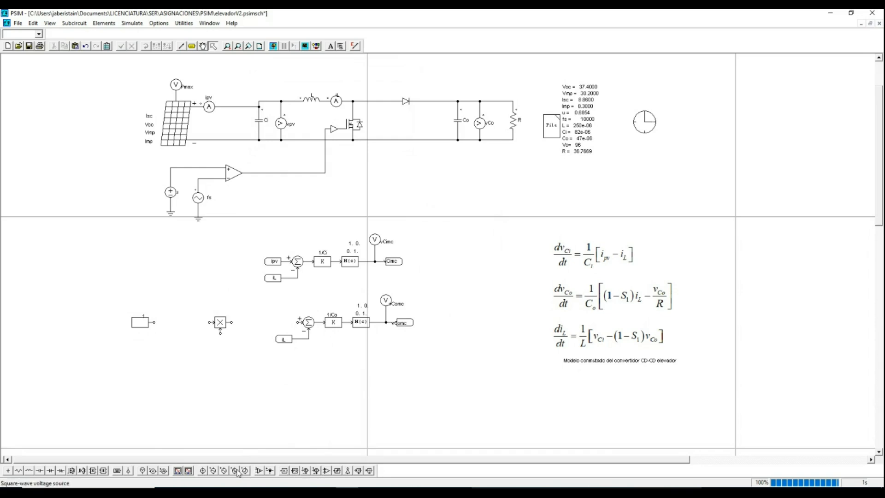
# Place a +/- summer at the constant's output and a label named S1 below the constant
pyautogui.click(306, 471)
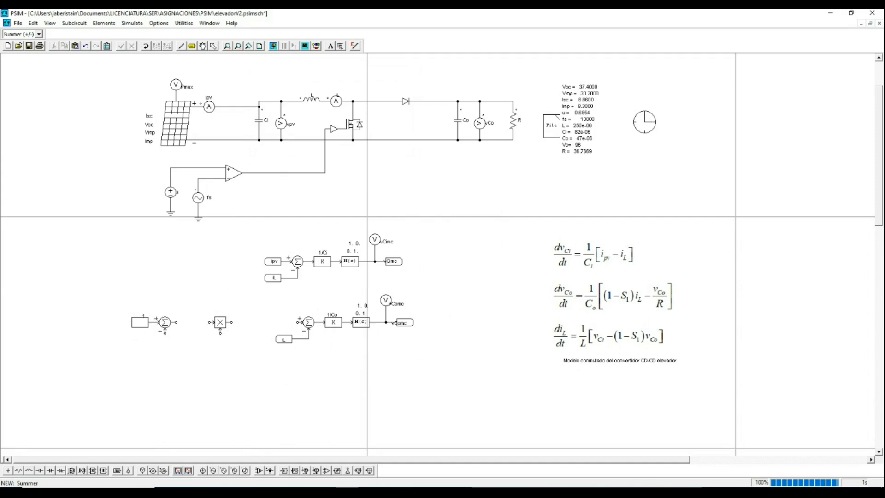
pyautogui.click(165, 323)
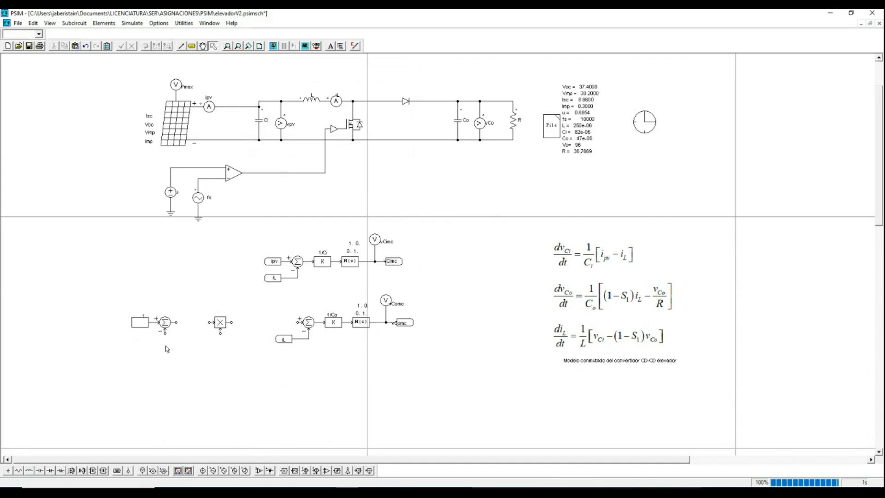
pyautogui.click(192, 46)
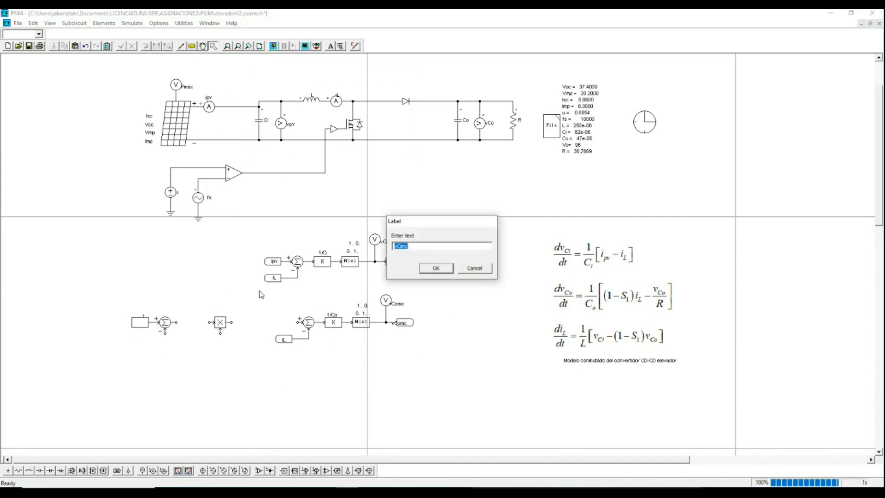
pyautogui.write('S1')
pyautogui.click(436, 269)
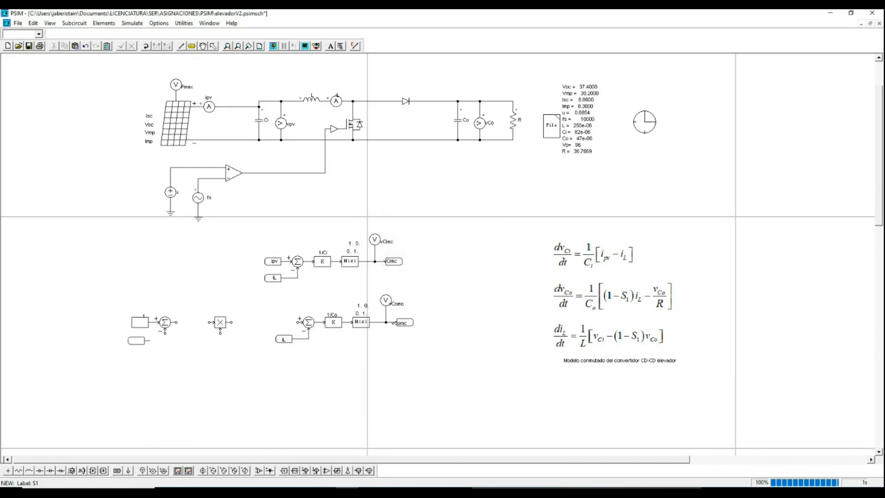
pyautogui.click(142, 338)
# Wire the S1 label to the summer's negative input and move the constant, label and summer together up against the multiplier's input
pyautogui.click(181, 47)
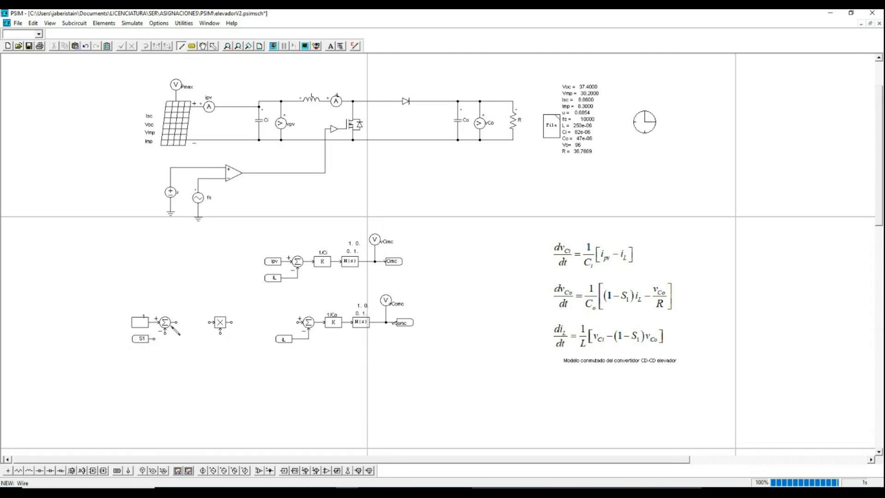
pyautogui.press('Escape')
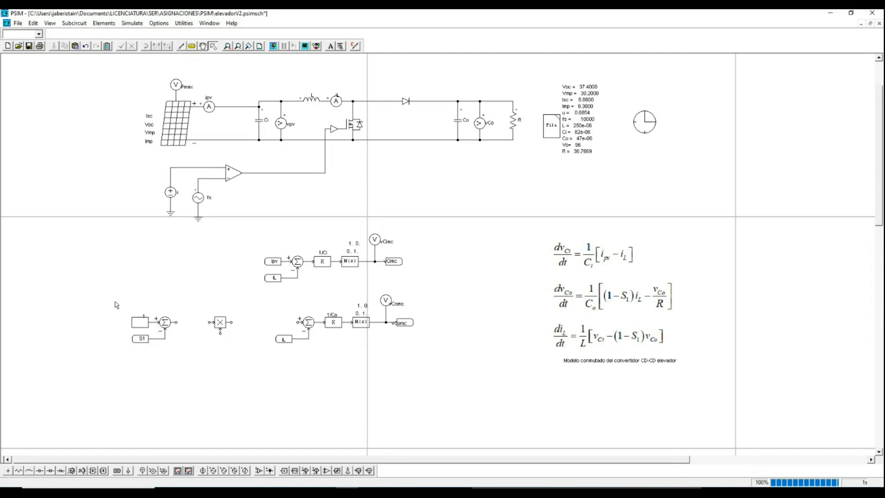
pyautogui.moveTo(110, 297); pyautogui.dragTo(192, 361)
pyautogui.moveTo(165, 322); pyautogui.dragTo(198, 324)
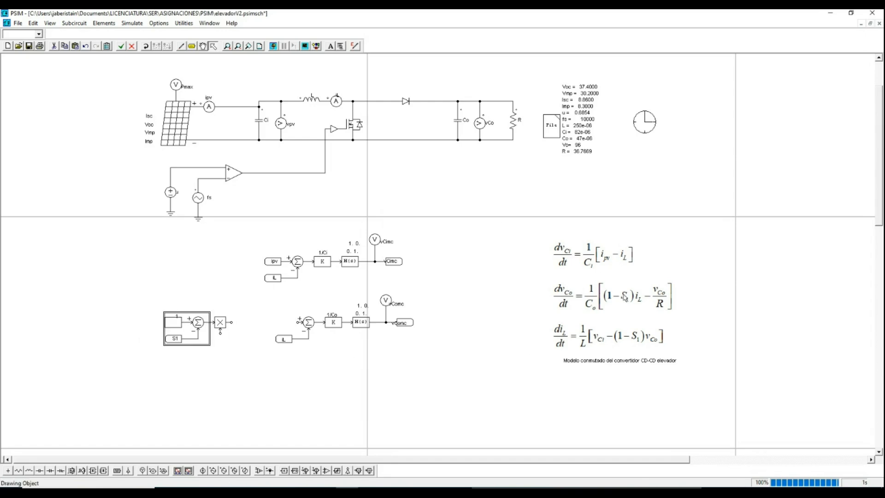
# Copy the iL label to a spot below the multiplier and wire the copy to the multiplier's lower input
pyautogui.click(284, 340)
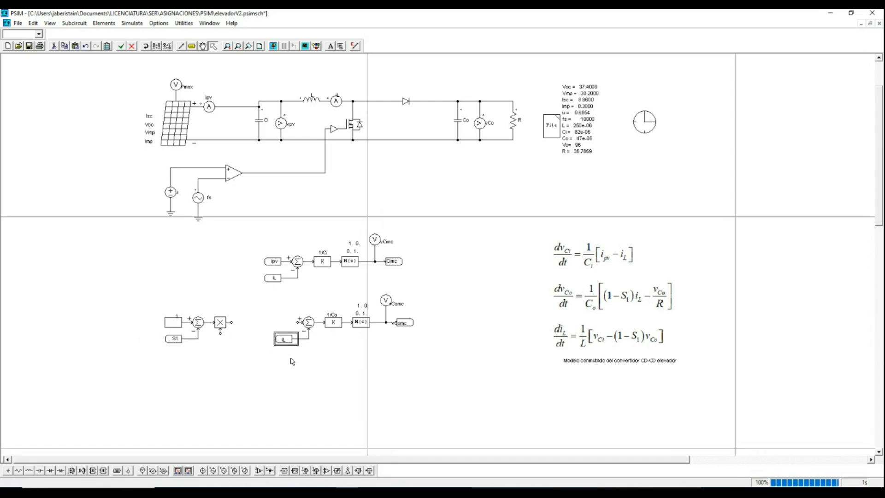
pyautogui.hotkey('ctrl', 'v')
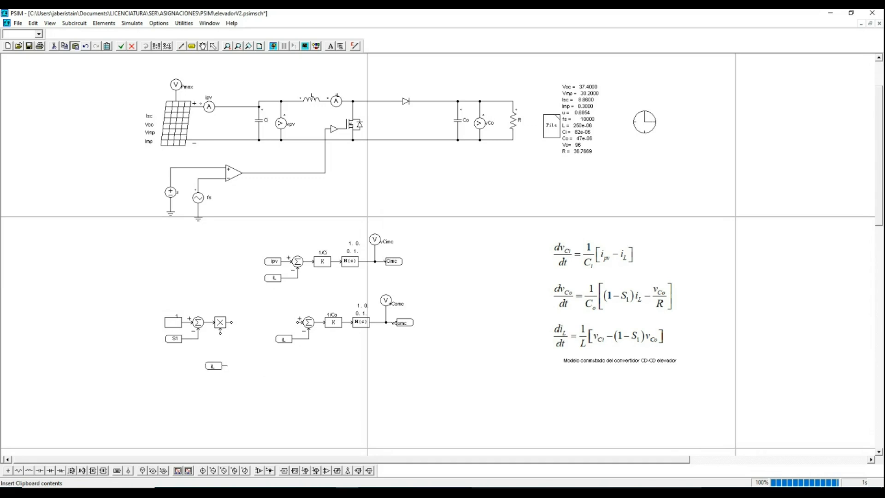
pyautogui.click(203, 350)
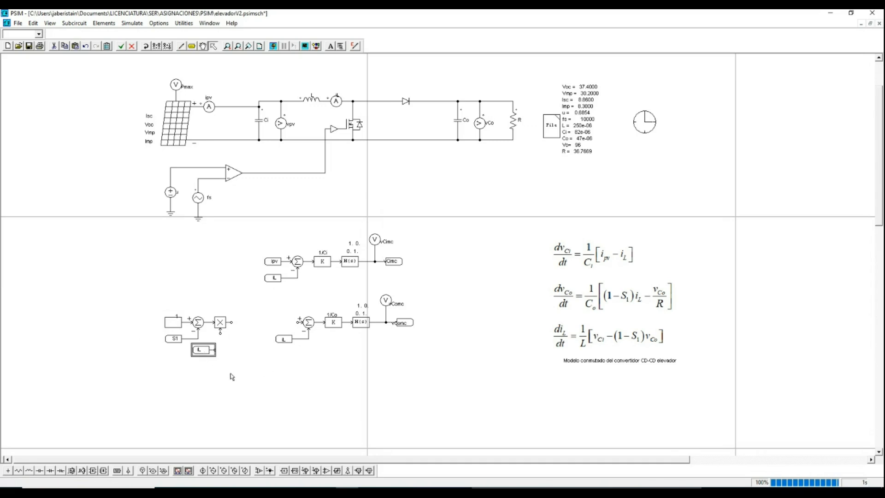
pyautogui.click(182, 46)
pyautogui.moveTo(215, 349); pyautogui.dragTo(221, 332)
pyautogui.press('Escape')
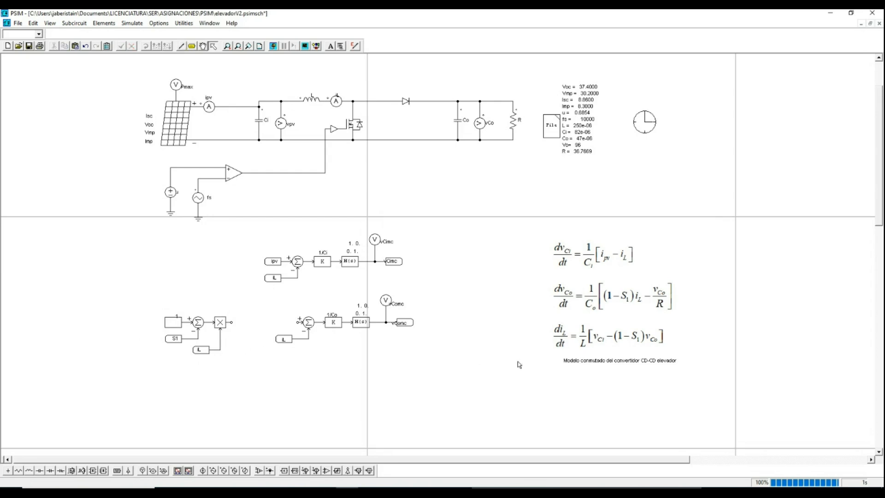
# Delete the original iL label and its wires from the negative input of the summer before the 1/Co gain
pyautogui.click(284, 339)
pyautogui.click(291, 338)
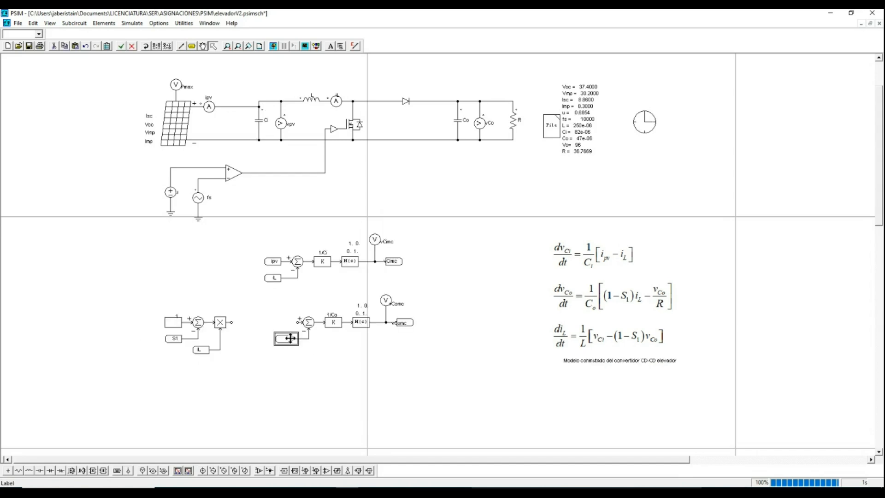
pyautogui.press('Delete')
pyautogui.click(304, 339)
pyautogui.press('Delete')
pyautogui.click(309, 337)
pyautogui.press('Delete')
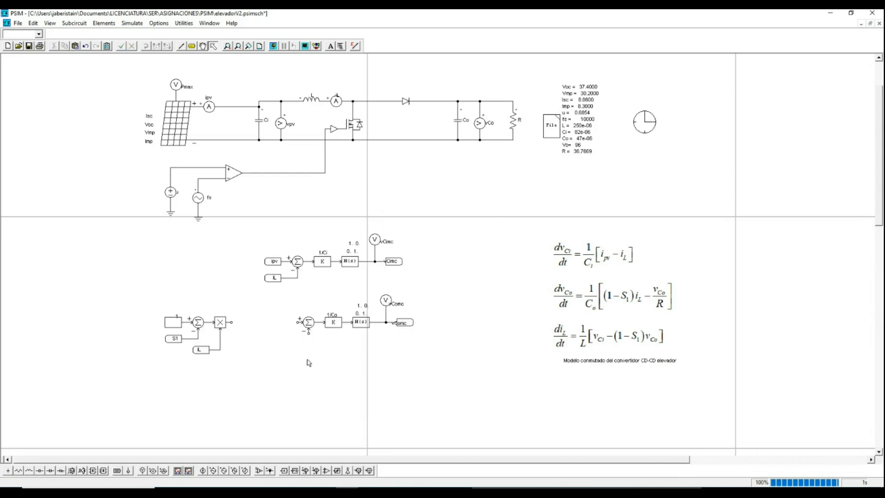
# Move the whole (1−S1)·iL block group so the multiplier's output meets the positive input of the summer before the 1/Co gain
pyautogui.moveTo(149, 298); pyautogui.dragTo(259, 396)
pyautogui.moveTo(220, 322); pyautogui.dragTo(286, 322)
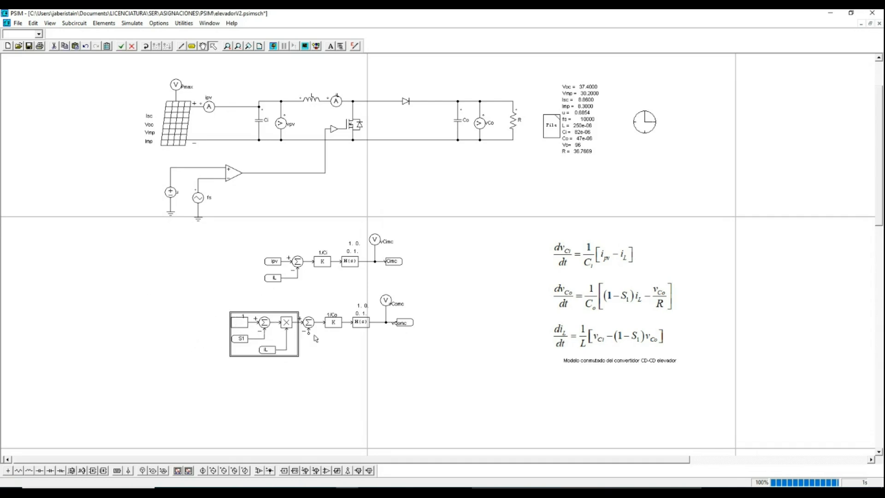
pyautogui.click(281, 384)
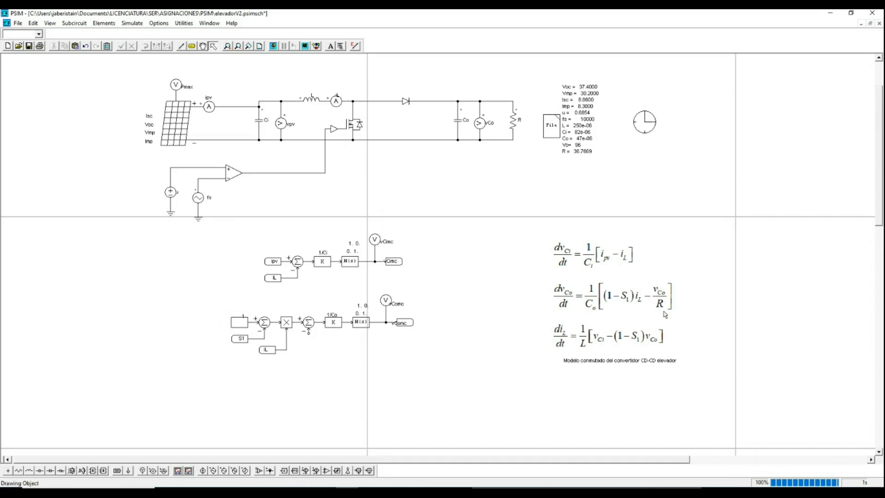
# Place a label named vComc below the iL label and a proportional block at its output
pyautogui.click(191, 46)
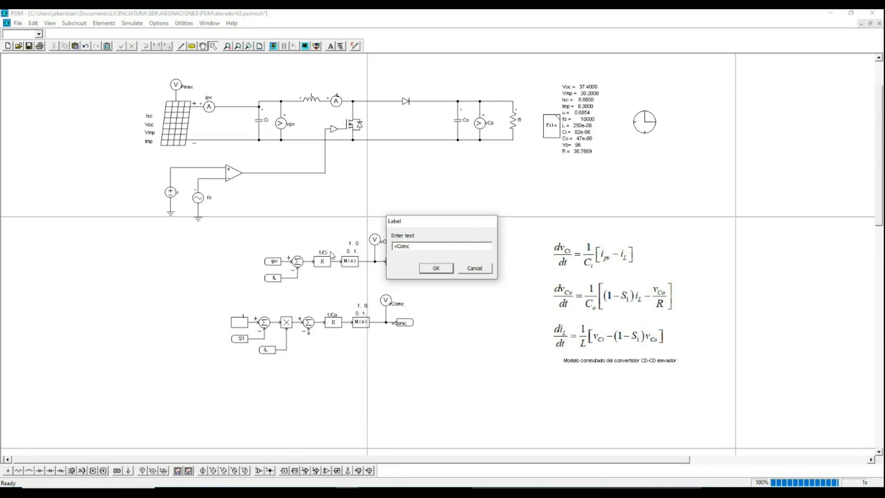
pyautogui.click(433, 267)
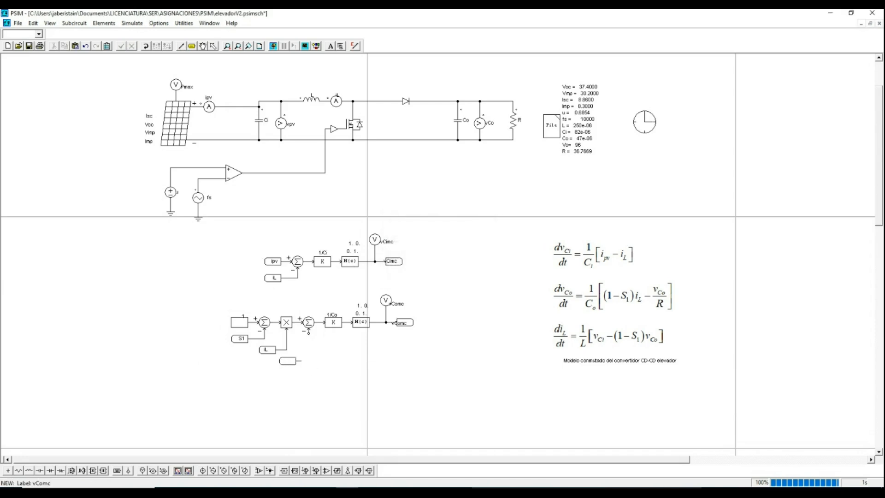
pyautogui.click(258, 361)
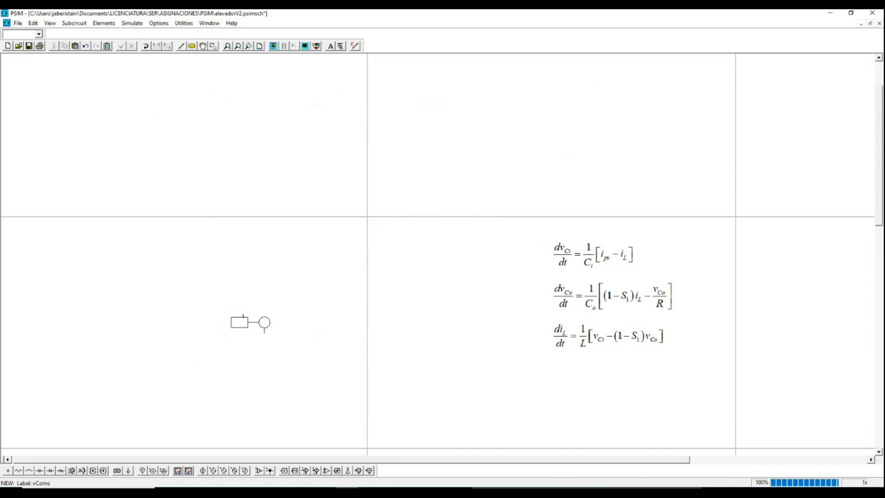
pyautogui.click(284, 470)
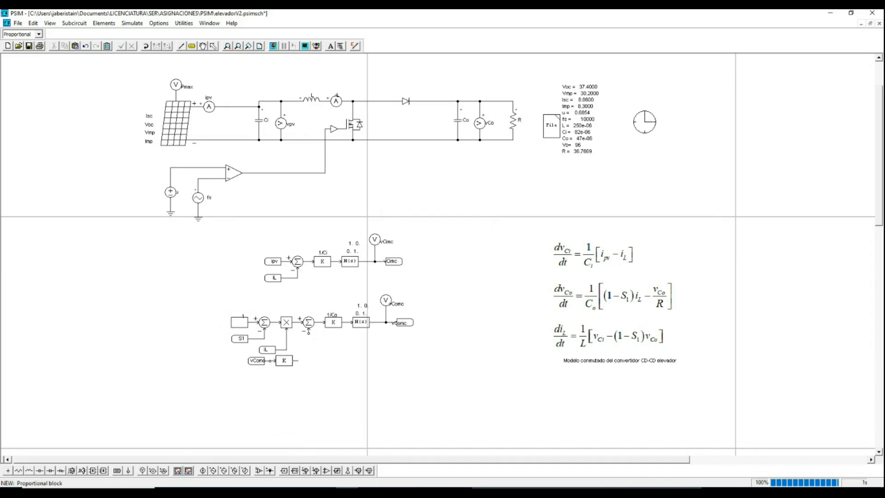
pyautogui.click(283, 360)
# Set the new proportional block's gain to 1/R, display it, and wire its output to the negative input of the 1/Co summer
pyautogui.doubleClick(284, 361)
pyautogui.click(341, 134)
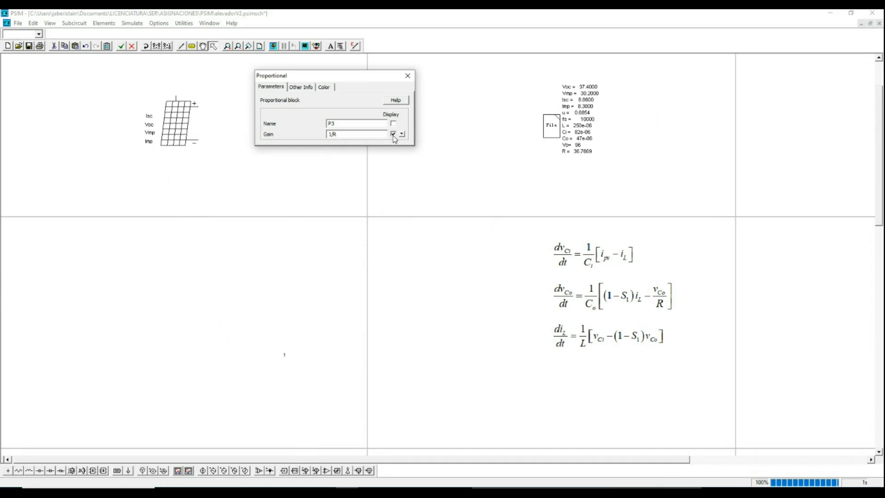
pyautogui.click(407, 76)
pyautogui.click(365, 341)
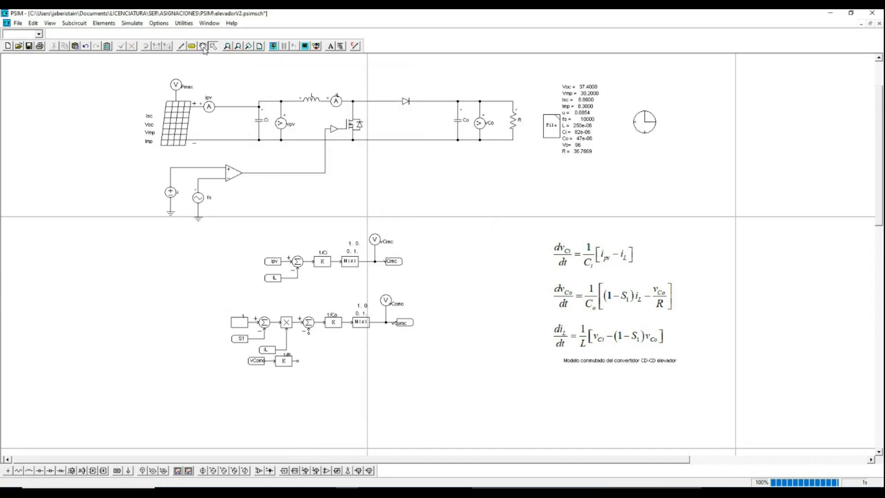
pyautogui.click(180, 45)
pyautogui.moveTo(297, 361); pyautogui.dragTo(309, 332)
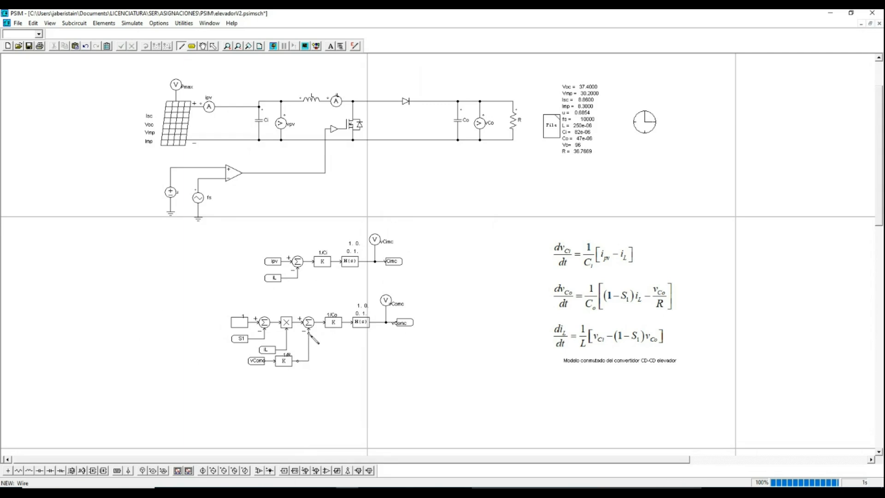
pyautogui.press('Escape')
# Rename the iL labels in both capacitor voltage equations as iLmc
pyautogui.doubleClick(269, 351)
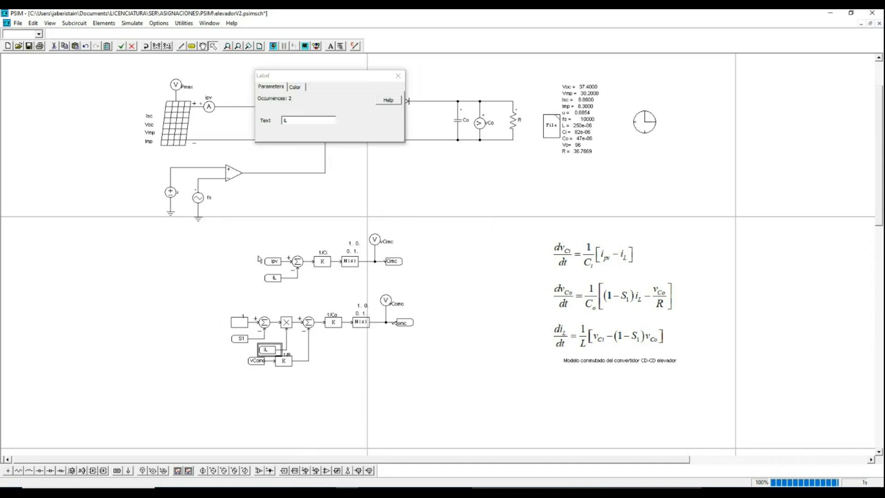
pyautogui.click(298, 122)
pyautogui.write('mc')
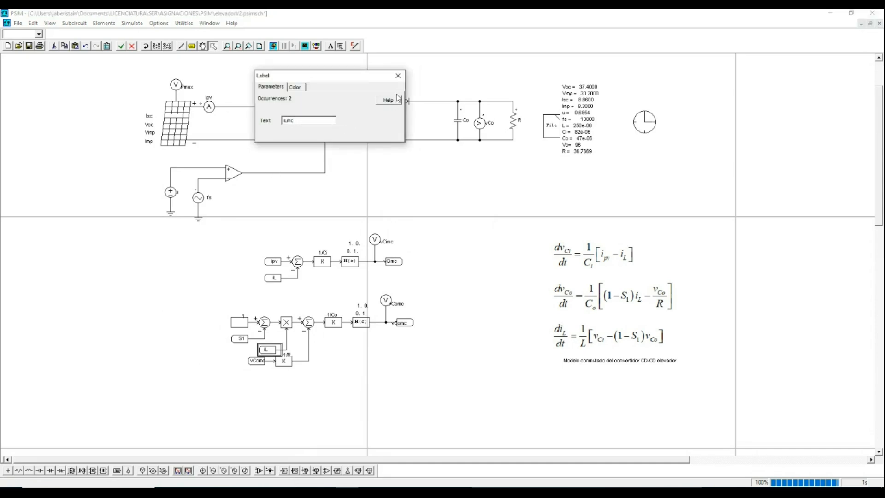
pyautogui.click(398, 76)
pyautogui.doubleClick(275, 279)
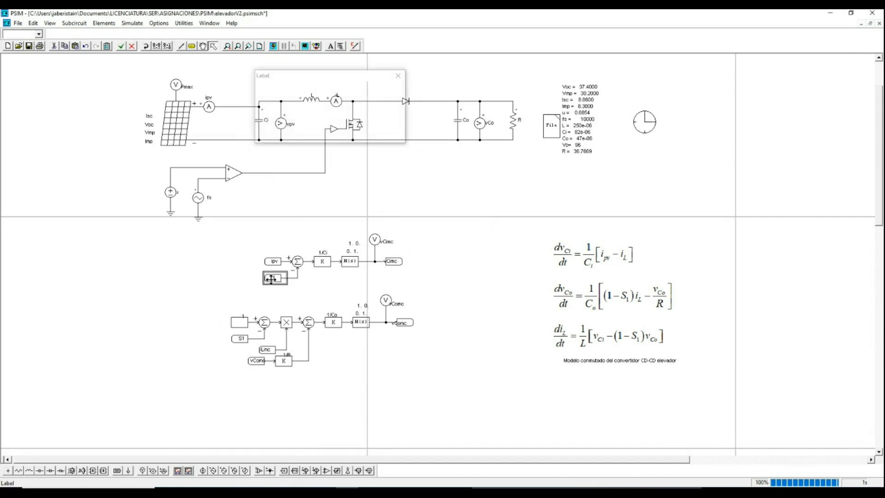
pyautogui.click(299, 122)
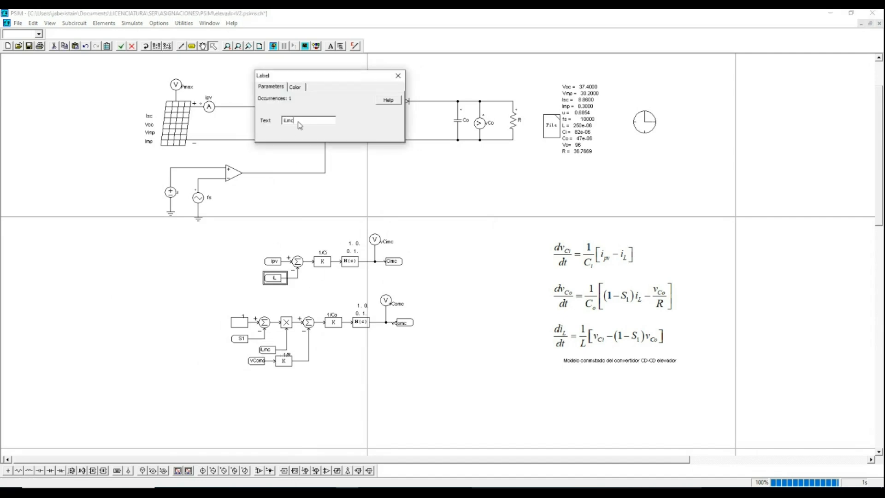
pyautogui.click(398, 75)
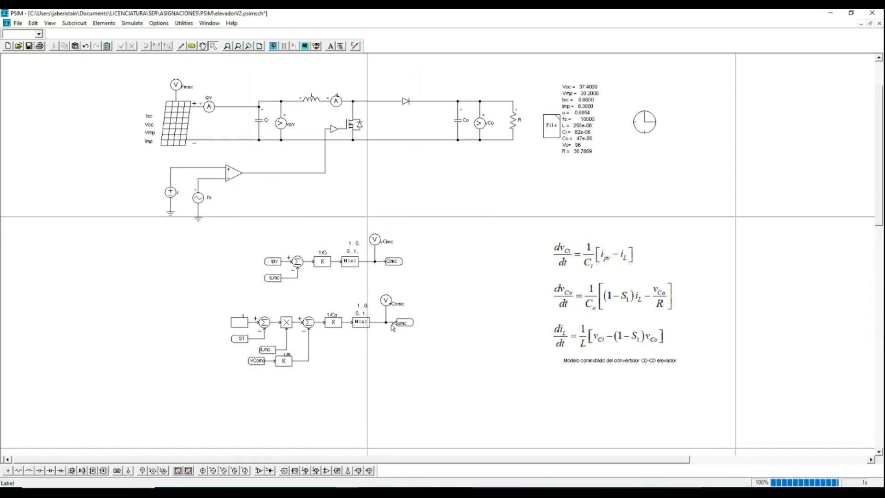
# Shift the output capacitor chain slightly sideways, then move both capacitor equation chains up together to free space below them
pyautogui.moveTo(216, 296); pyautogui.dragTo(483, 407)
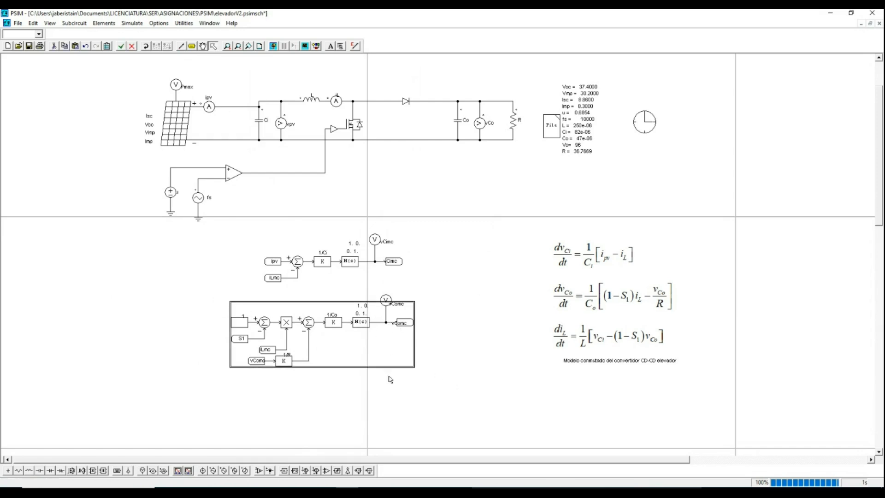
pyautogui.moveTo(308, 339); pyautogui.dragTo(309, 339)
pyautogui.click(225, 307)
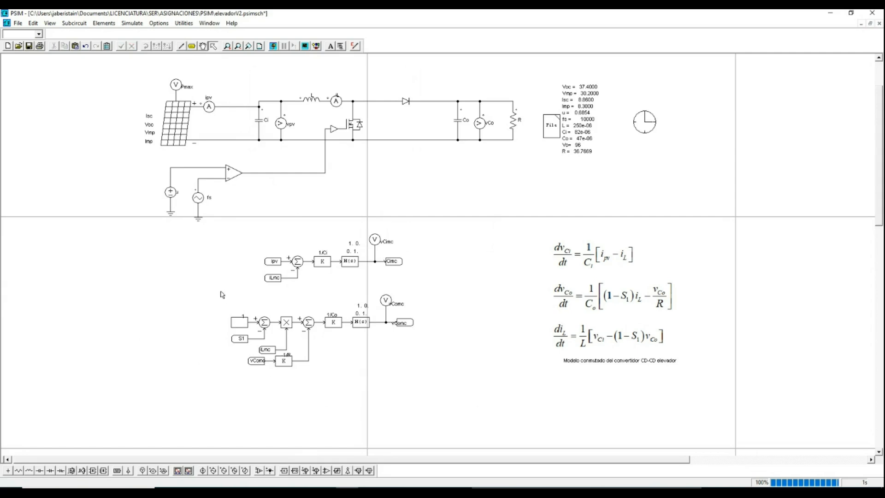
pyautogui.moveTo(223, 291); pyautogui.dragTo(483, 424)
pyautogui.moveTo(302, 327); pyautogui.dragTo(309, 327)
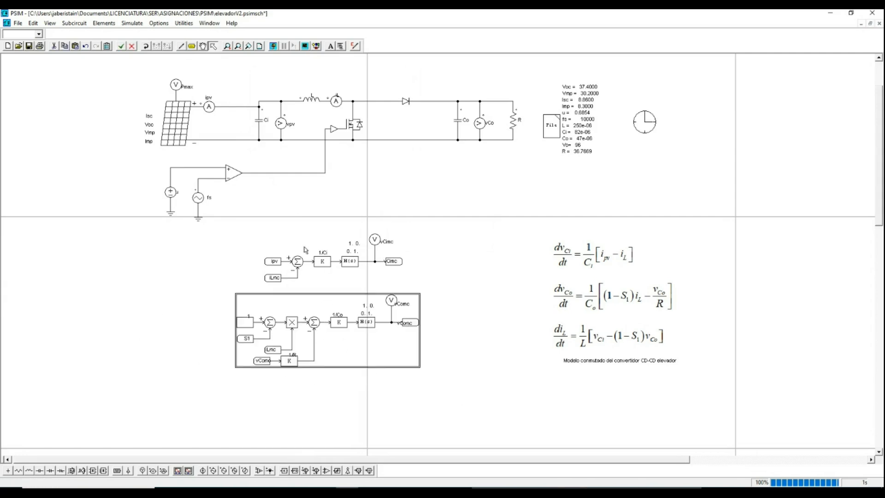
pyautogui.moveTo(225, 202); pyautogui.dragTo(477, 424)
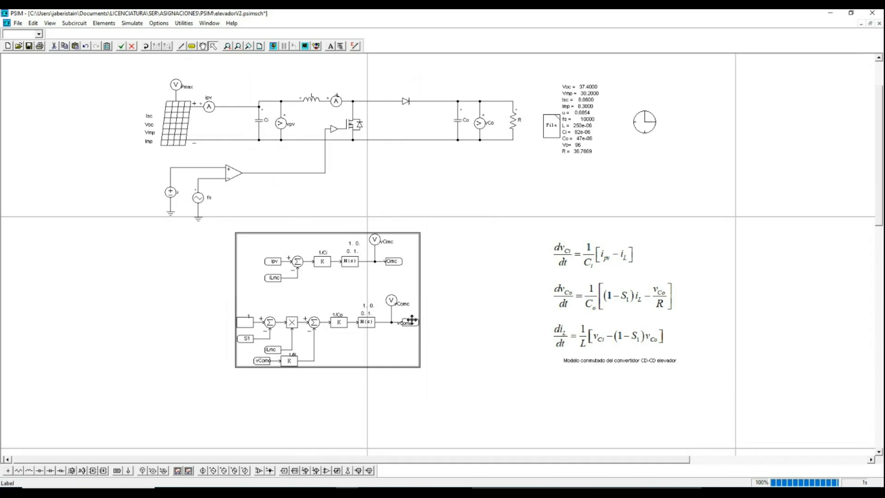
pyautogui.moveTo(411, 318); pyautogui.dragTo(405, 285)
pyautogui.click(420, 388)
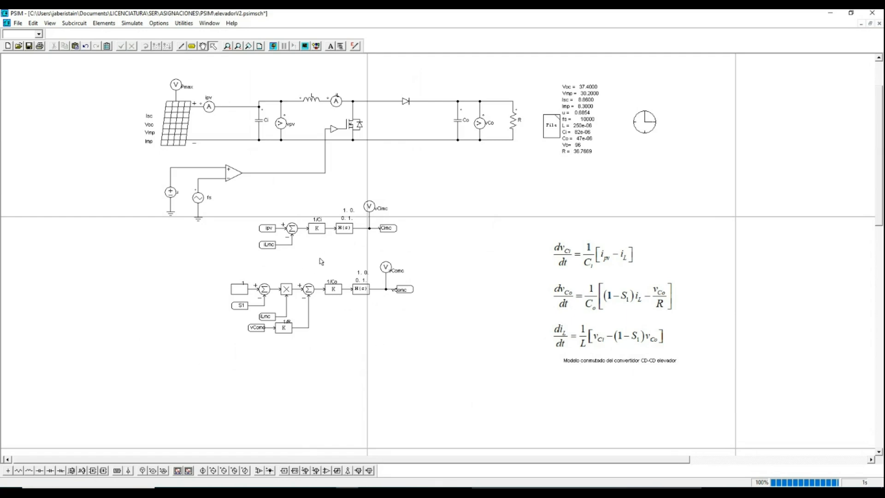
# Copy the 1/Co gain, integrator, voltage probe and output label of the vComc chain and place the copy below that chain
pyautogui.moveTo(319, 260); pyautogui.dragTo(444, 326)
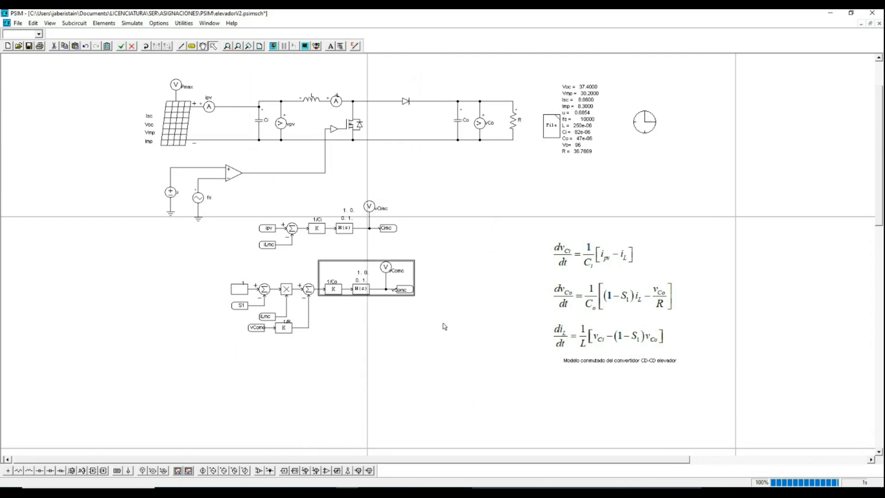
pyautogui.hotkey('ctrl', 'c')
pyautogui.hotkey('ctrl', 'v')
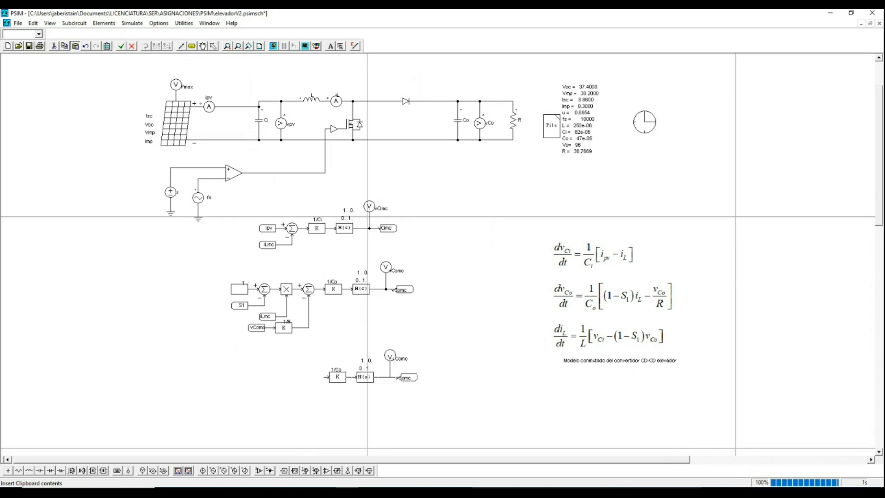
pyautogui.click(417, 404)
# Rename the copied chain's output label and its voltage probe as iLmc
pyautogui.doubleClick(405, 377)
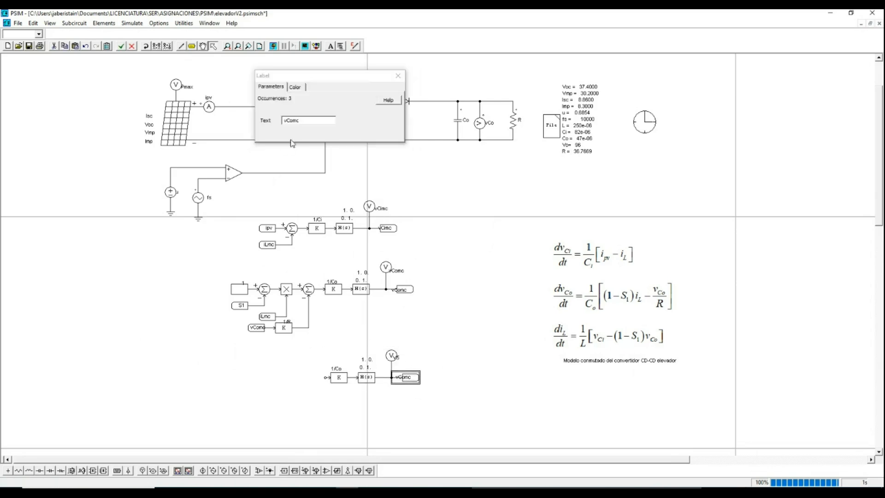
pyautogui.click(290, 119)
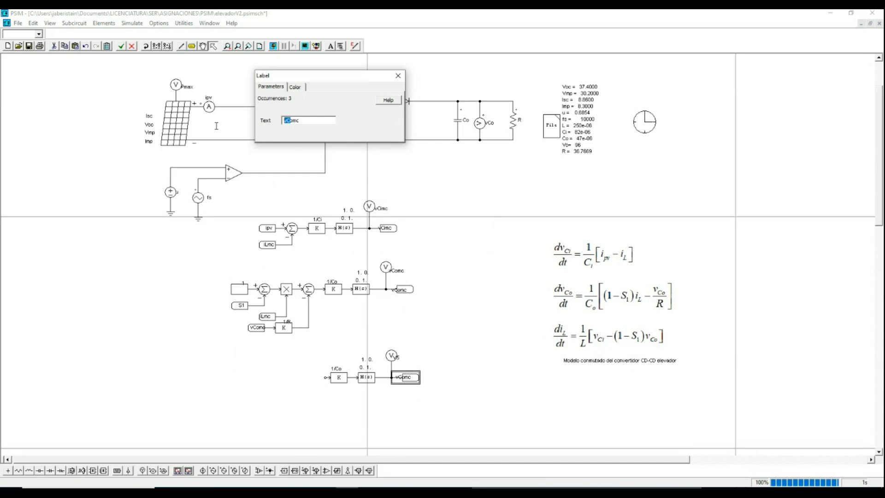
pyautogui.press('BackSpace')
pyautogui.click(398, 75)
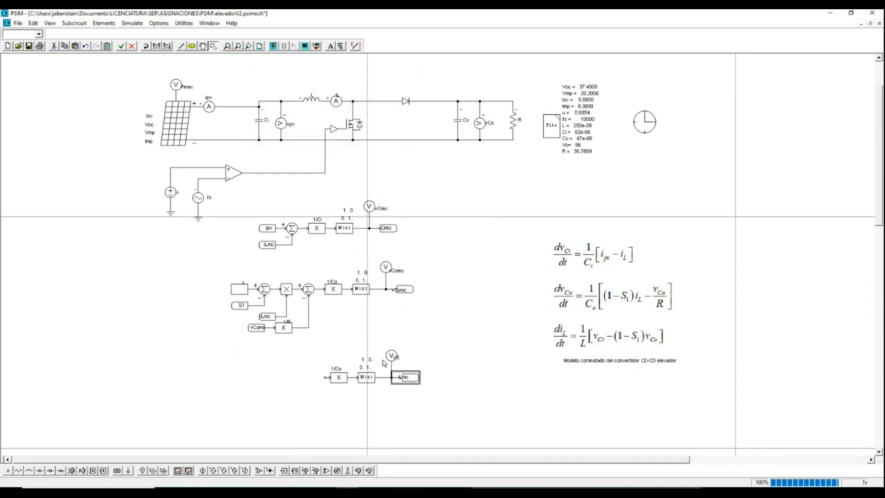
pyautogui.click(390, 356)
pyautogui.doubleClick(389, 357)
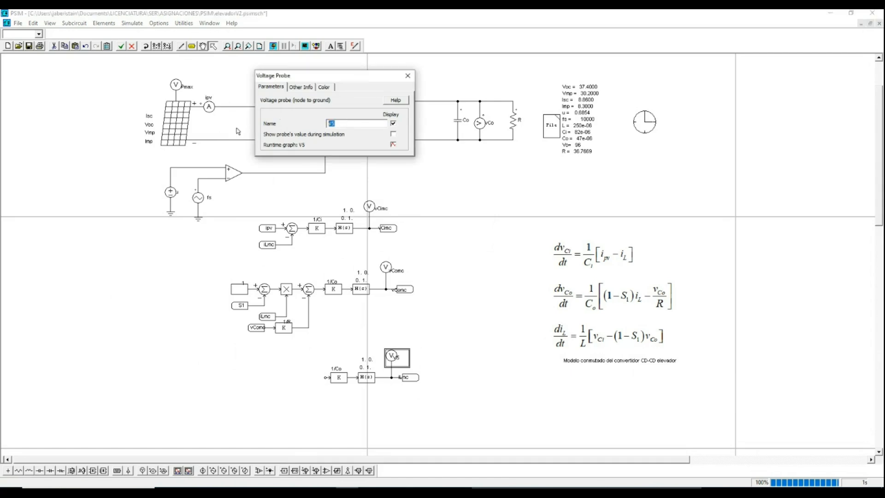
pyautogui.write('iLmc')
pyautogui.click(407, 75)
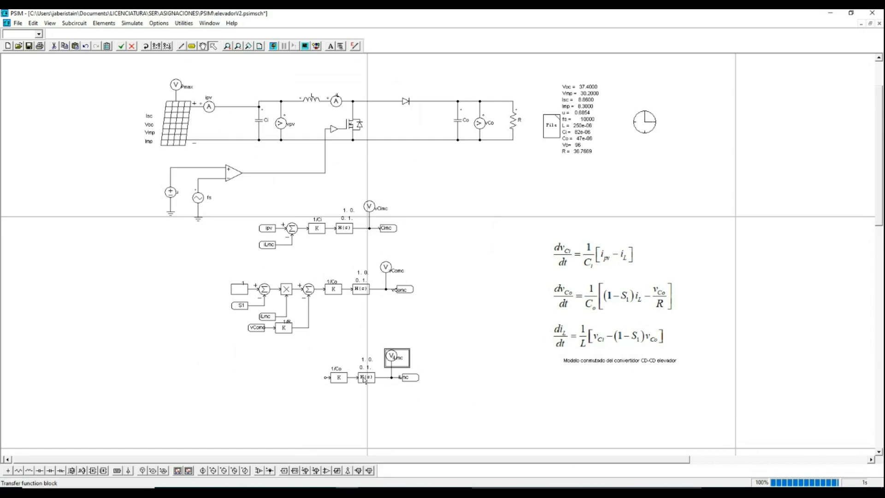
# Set the gain of the copied chain's proportional block to 1/L
pyautogui.doubleClick(340, 378)
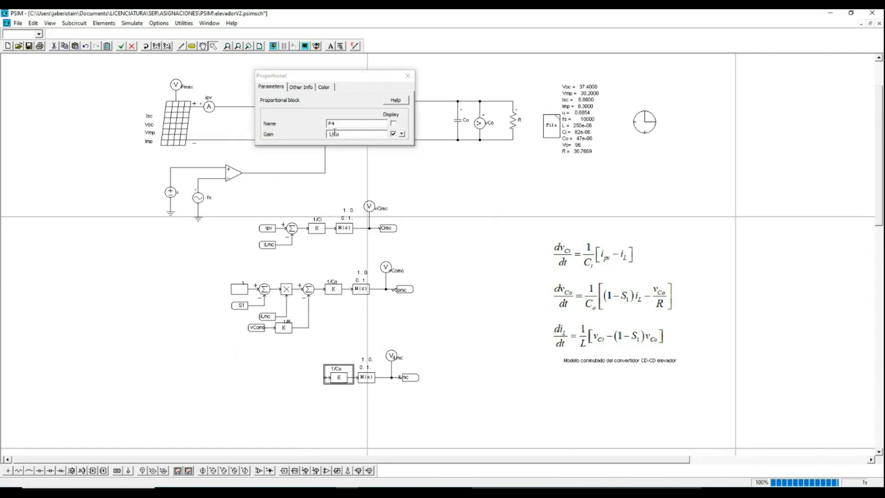
pyautogui.moveTo(334, 134); pyautogui.dragTo(362, 134)
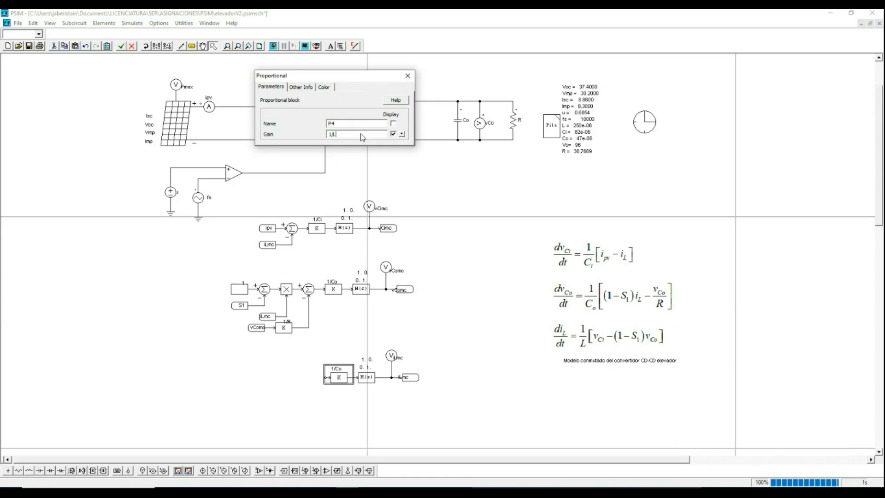
pyautogui.write('L')
pyautogui.click(407, 75)
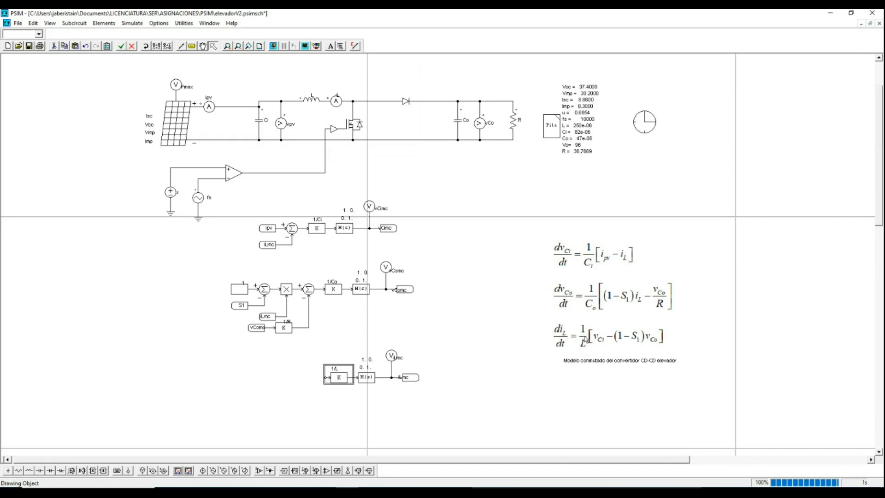
# Copy the two-input summer of the vComc chain and place it at the input of the 1/L gain
pyautogui.click(362, 410)
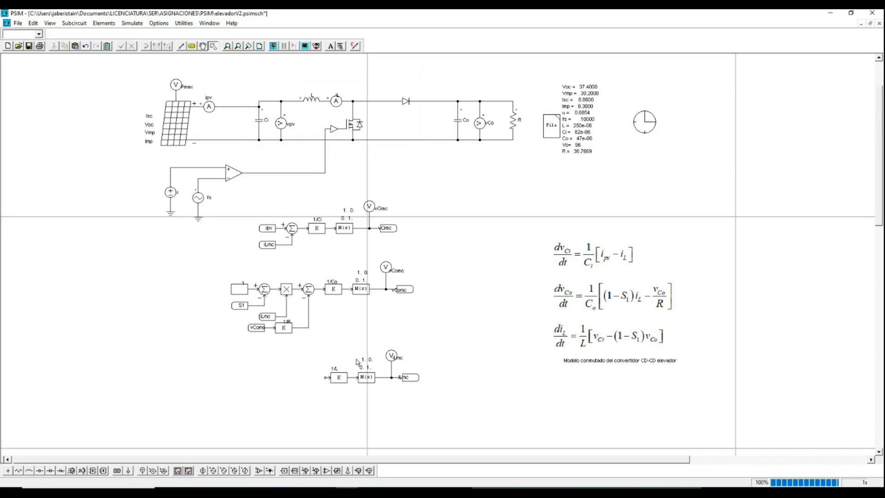
pyautogui.click(309, 290)
pyautogui.hotkey('ctrl', 'c')
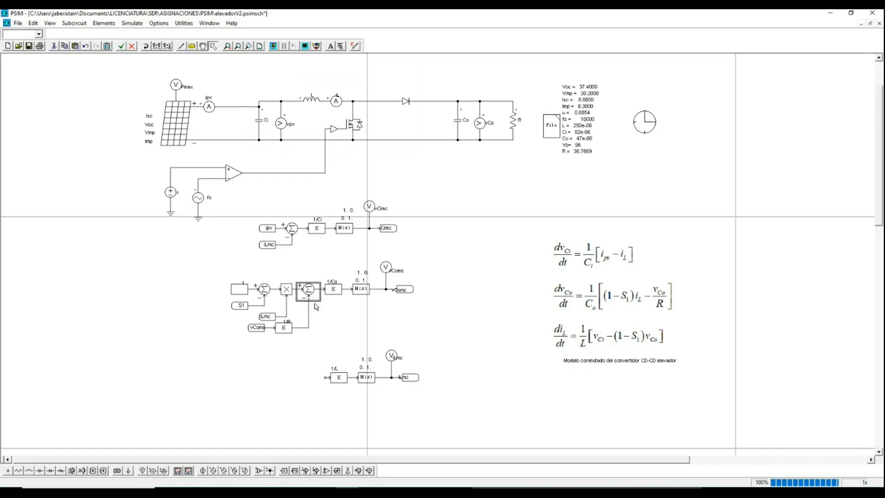
pyautogui.hotkey('ctrl', 'v')
pyautogui.click(314, 377)
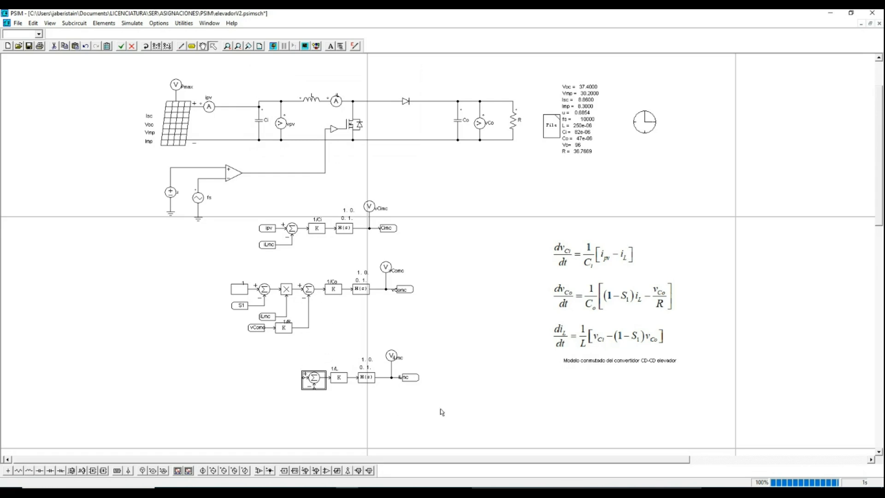
pyautogui.click(299, 399)
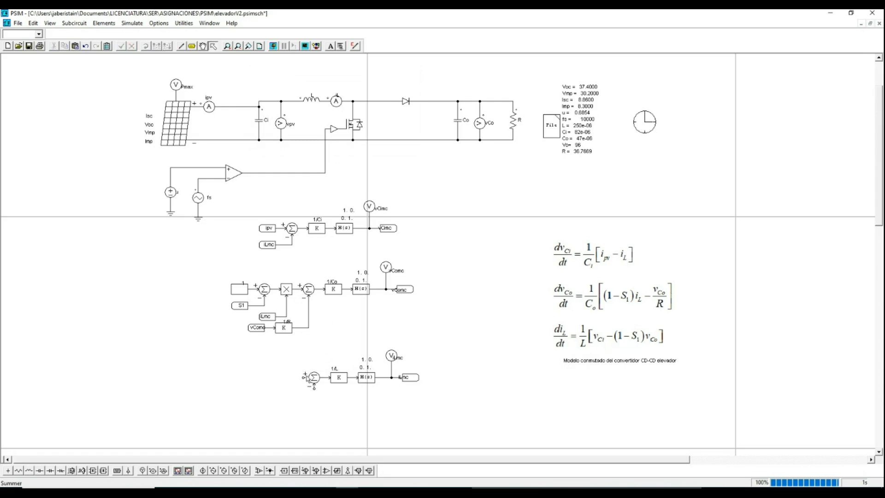
# Copy the vCimc label and connect it to the positive input of the new summer in the iLmc chain
pyautogui.click(392, 230)
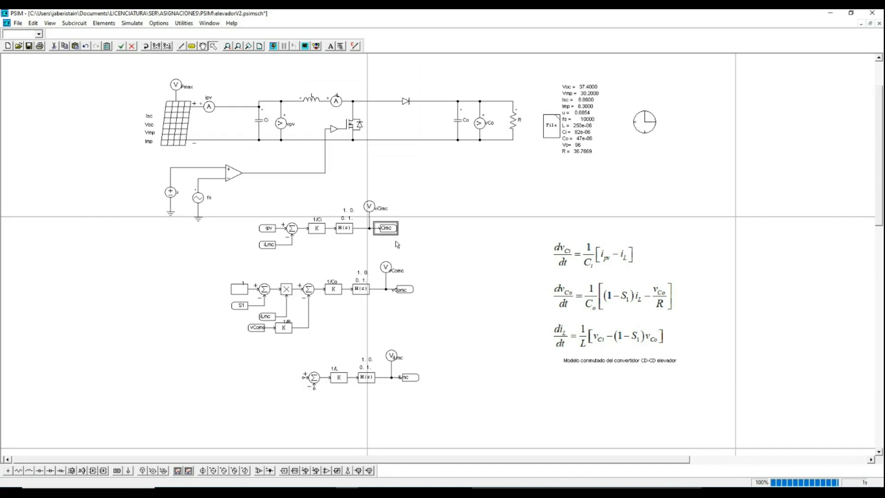
pyautogui.hotkey('ctrl', 'c')
pyautogui.hotkey('ctrl', 'v')
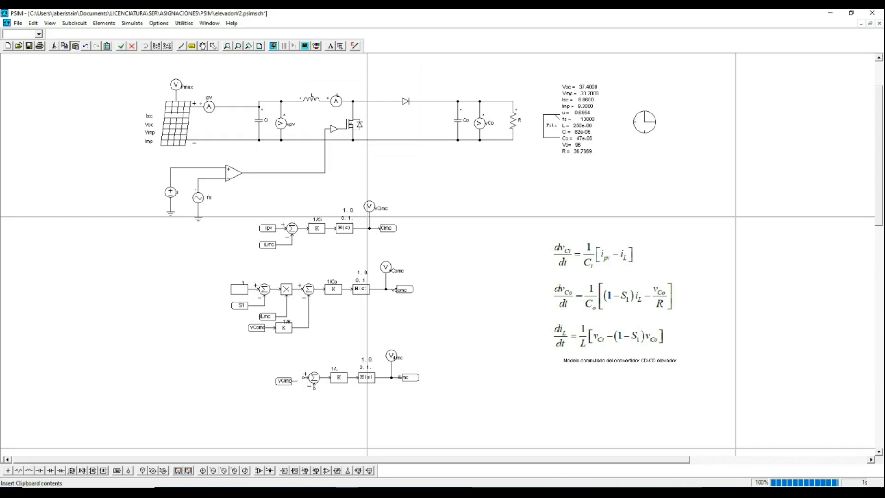
pyautogui.click(291, 377)
pyautogui.click(299, 399)
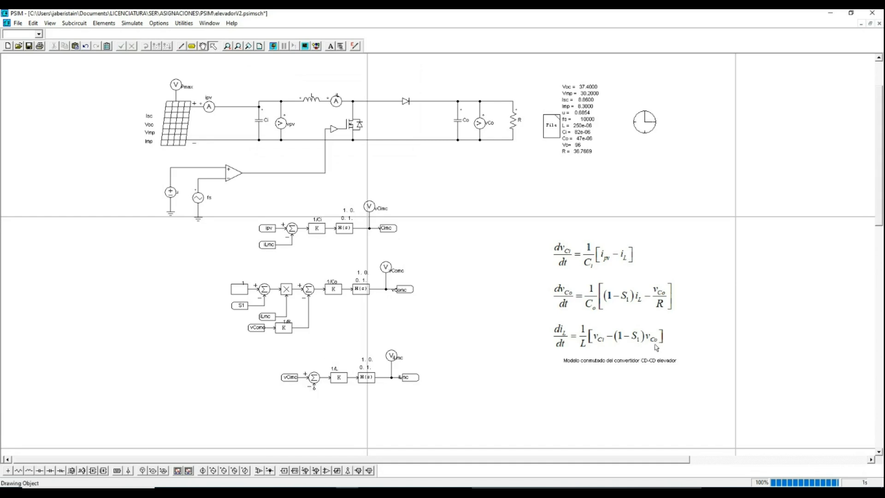
# Move the constant 1, its summer and the S1 label away from the multiplier in the vComc chain to free wire space
pyautogui.moveTo(209, 271); pyautogui.dragTo(247, 289)
pyautogui.click(191, 320)
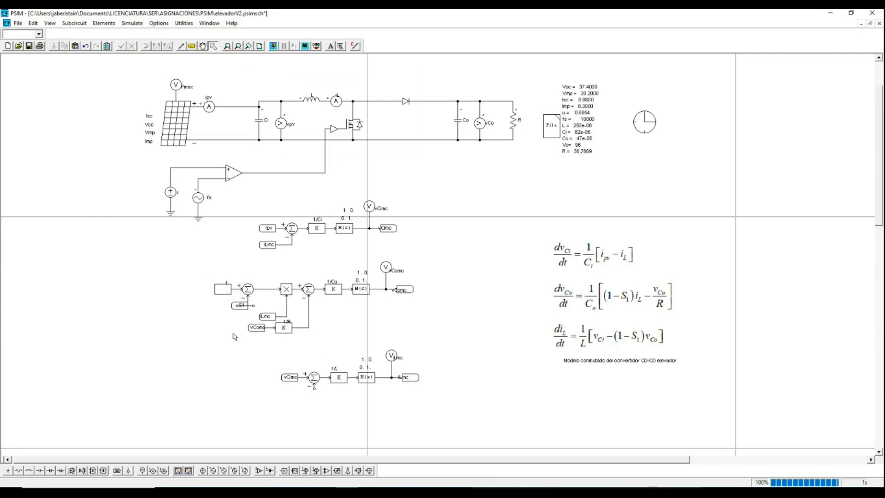
pyautogui.click(239, 305)
pyautogui.moveTo(239, 305); pyautogui.dragTo(214, 306)
pyautogui.click(217, 322)
# Add a label named S1C, rotated upright, on the wire between the first summer and the multiplier of the vComc chain
pyautogui.click(192, 47)
pyautogui.click(392, 276)
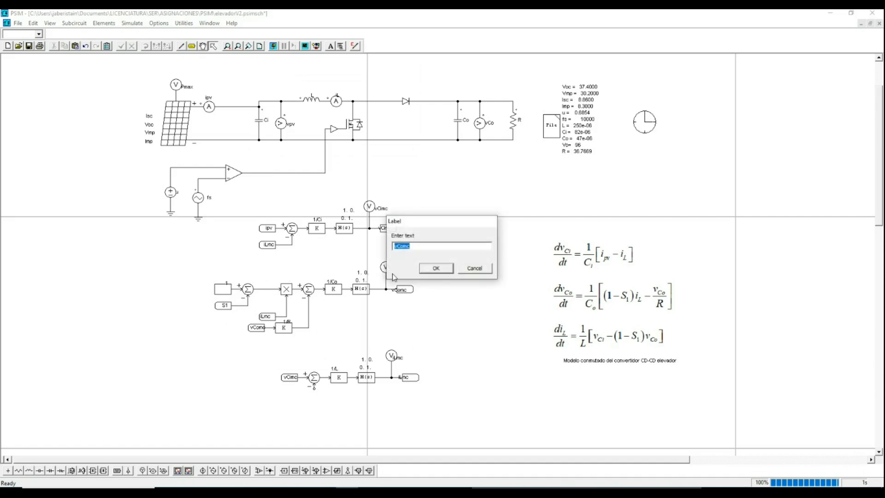
pyautogui.write('1')
pyautogui.write('S1C')
pyautogui.press('Return')
pyautogui.rightClick(247, 272)
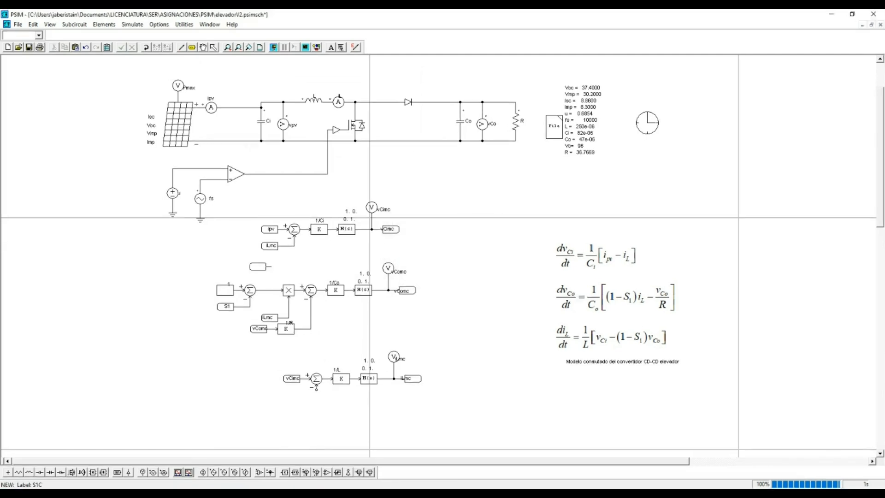
pyautogui.rightClick(259, 266)
pyautogui.click(266, 281)
pyautogui.press('Escape')
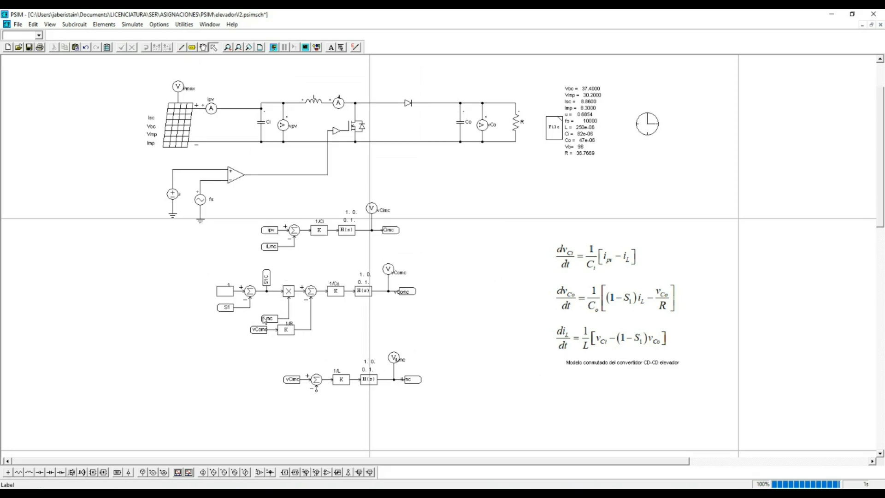
# Place a copy of the S1C label below the iLmc chain's summer and connect a multiplier to it
pyautogui.click(267, 277)
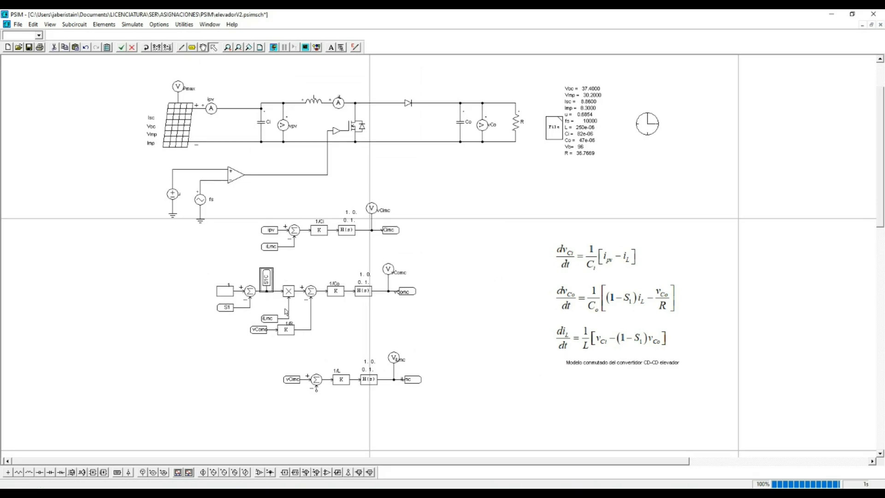
pyautogui.hotkey('ctrl', 'c')
pyautogui.hotkey('ctrl', 'v')
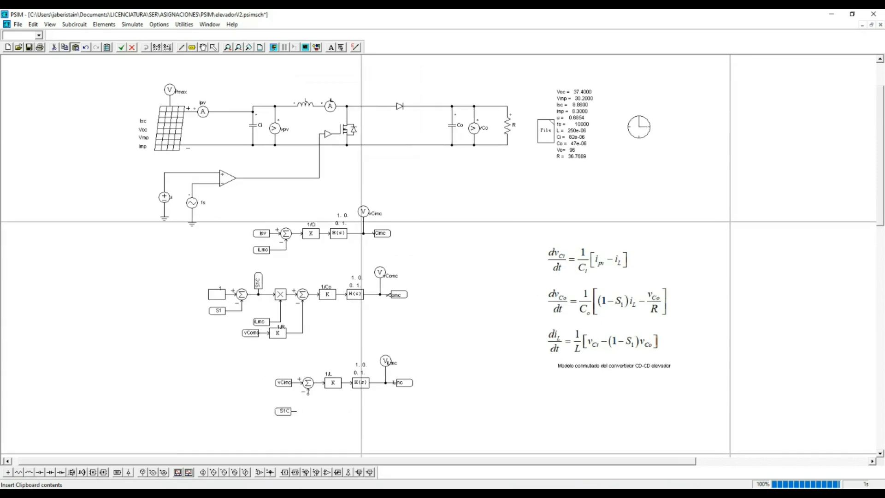
pyautogui.click(258, 404)
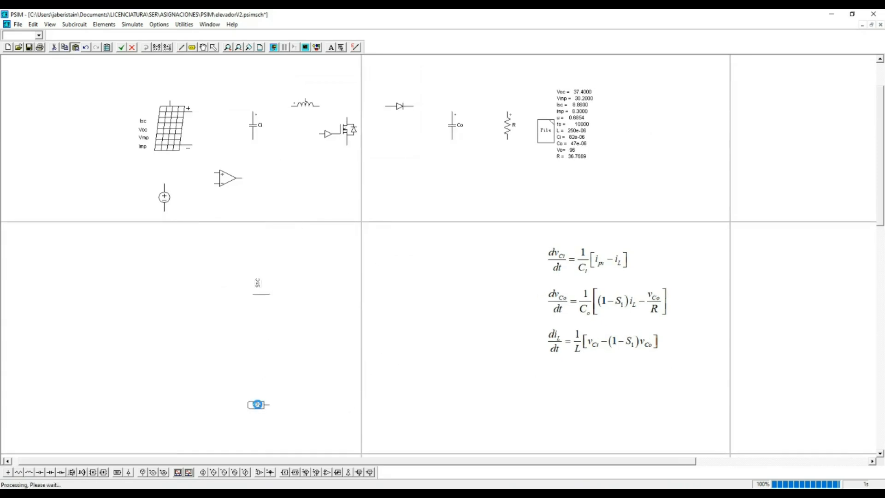
pyautogui.click(359, 473)
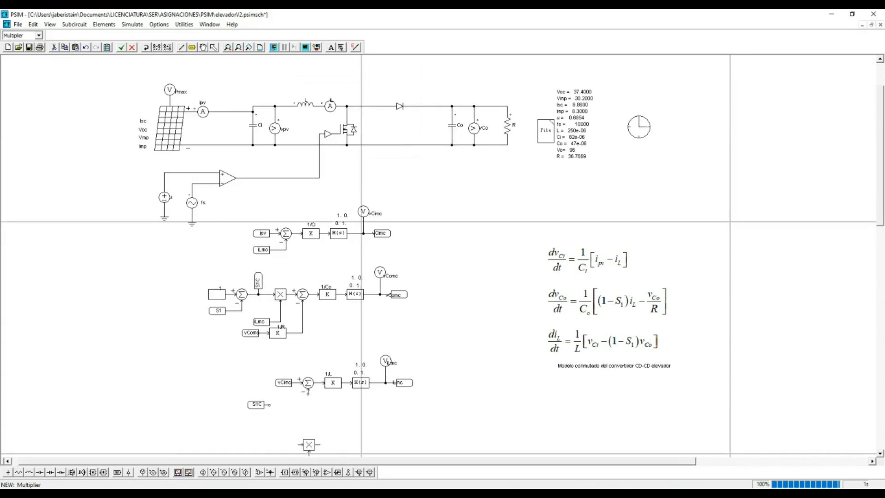
pyautogui.click(281, 405)
pyautogui.press('Escape')
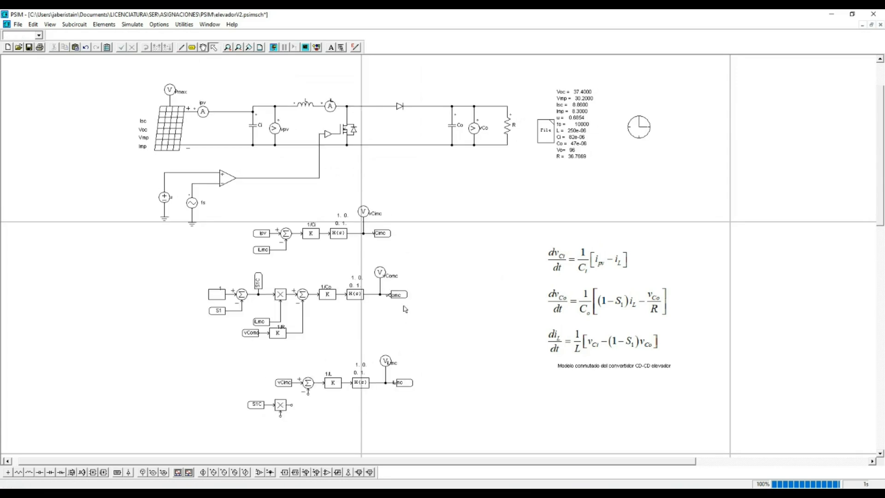
# Copy the vComc label, orient it horizontally and attach it to the second input of the new multiplier, slightly below it
pyautogui.click(403, 294)
pyautogui.hotkey('ctrl', 'c')
pyautogui.hotkey('ctrl', 'v')
pyautogui.rightClick(271, 428)
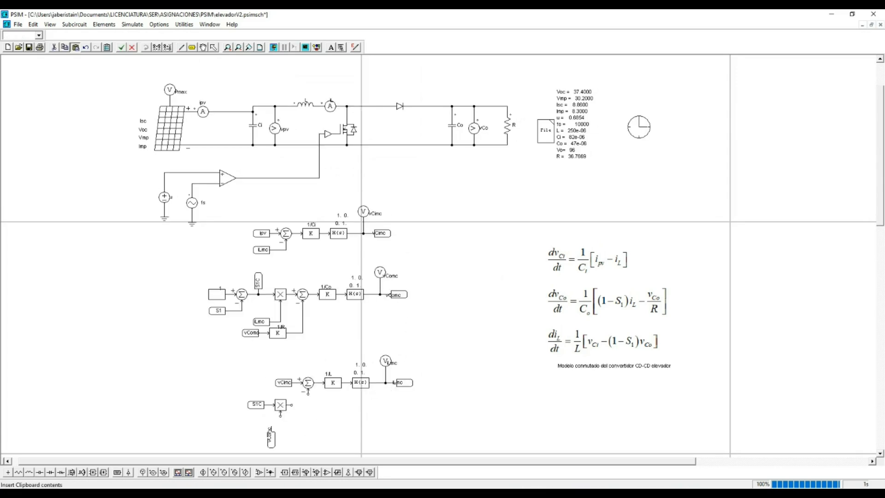
pyautogui.rightClick(271, 427)
pyautogui.click(280, 415)
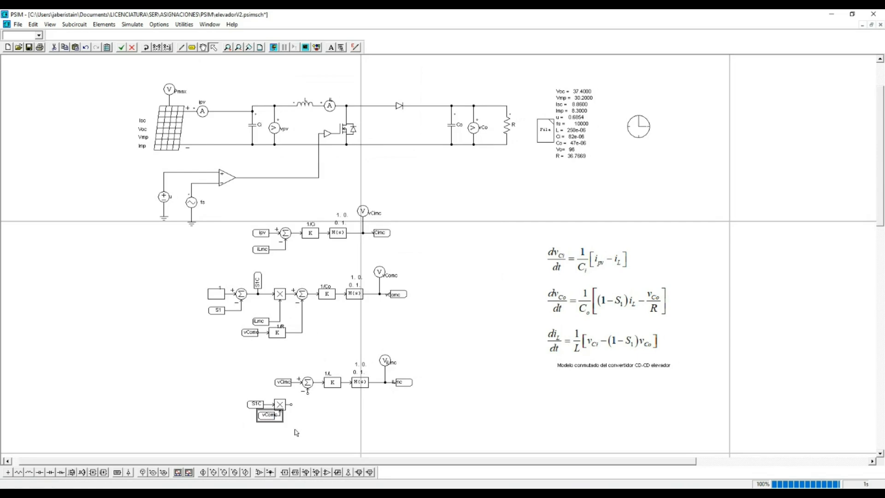
pyautogui.click(296, 432)
pyautogui.moveTo(267, 417); pyautogui.dragTo(265, 422)
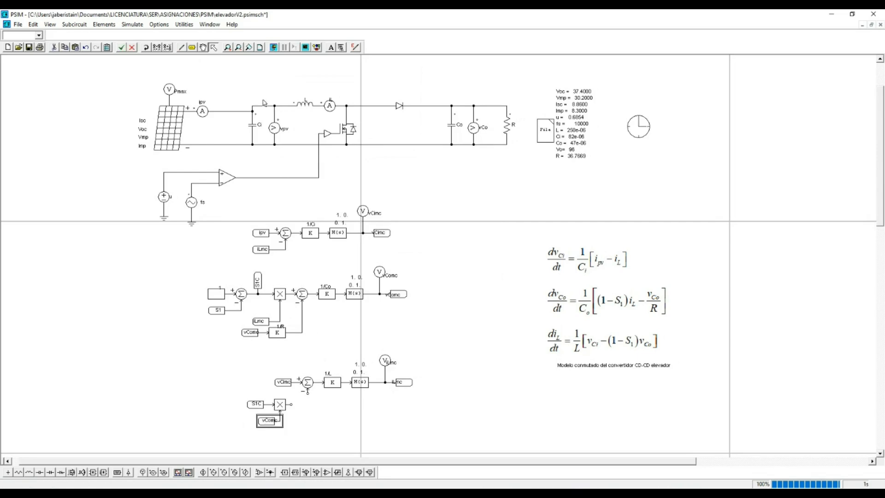
# Wire the new multiplier's output to the negative input of the iLmc chain's summer
pyautogui.click(181, 47)
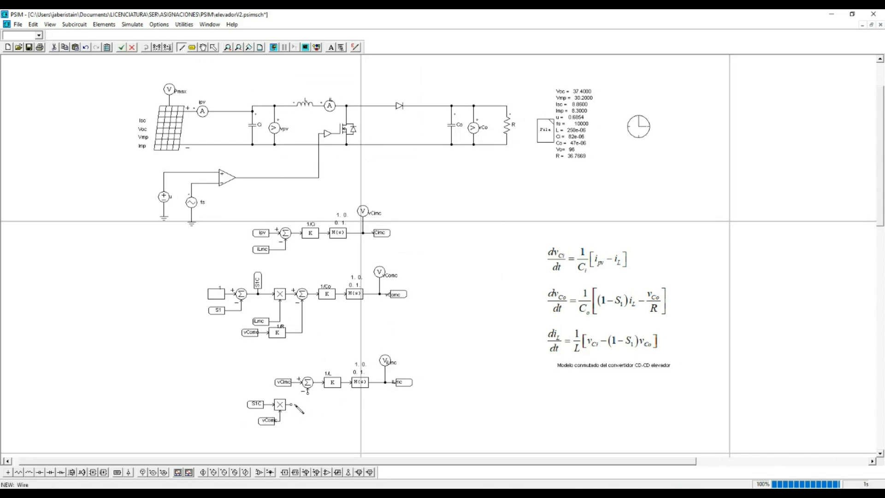
pyautogui.moveTo(293, 404); pyautogui.dragTo(308, 392)
pyautogui.press('Escape')
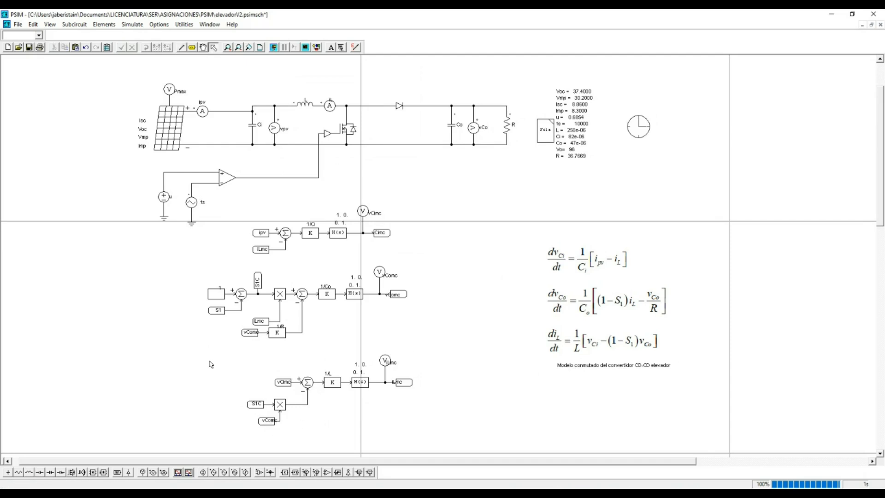
# Shift the complete iLmc equation chain slightly sideways to align it with the chains above
pyautogui.moveTo(206, 348); pyautogui.dragTo(488, 461)
pyautogui.moveTo(357, 383)
pyautogui.mouseDown()
pyautogui.moveTo(332, 386)
pyautogui.moveTo(340, 382)
pyautogui.mouseUp()
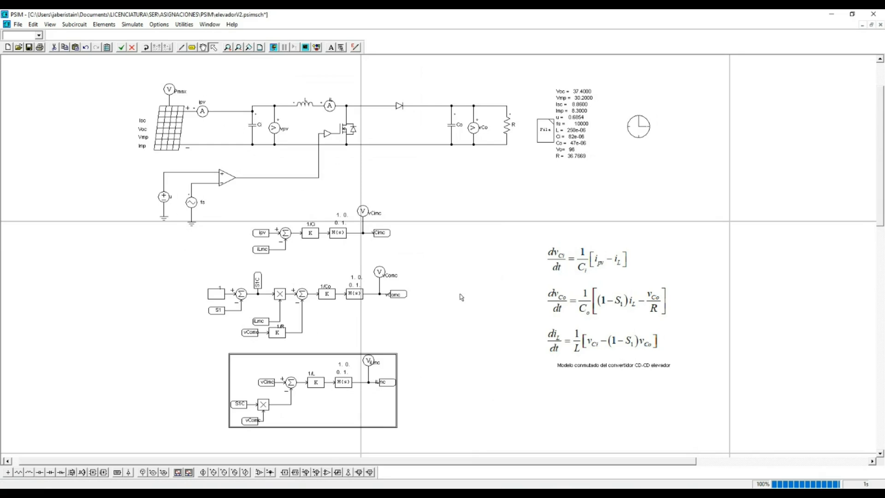
pyautogui.click(488, 331)
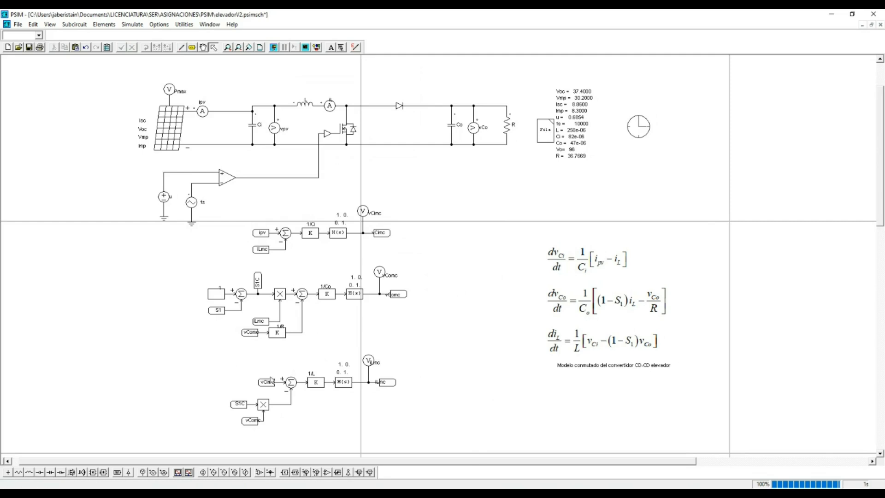
# Insert a current sensor between the ipv ammeter and capacitor Ci, and attach a rotated label named ipv to its output
pyautogui.click(271, 472)
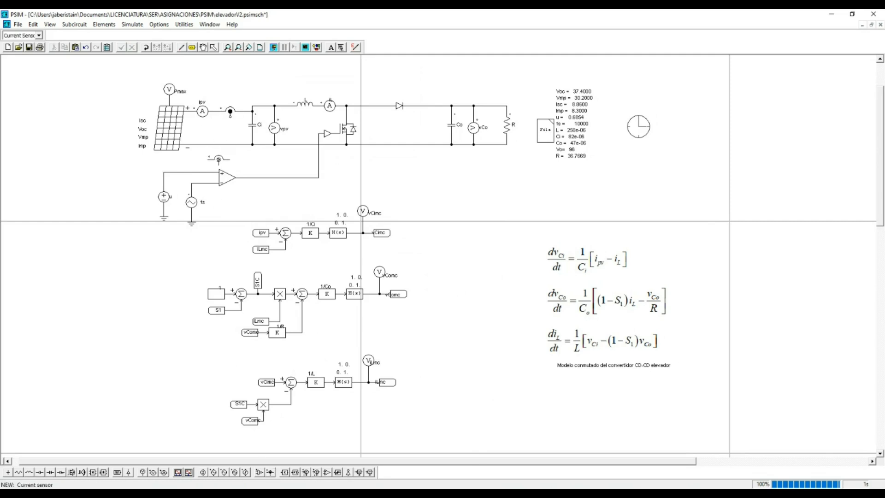
pyautogui.click(230, 112)
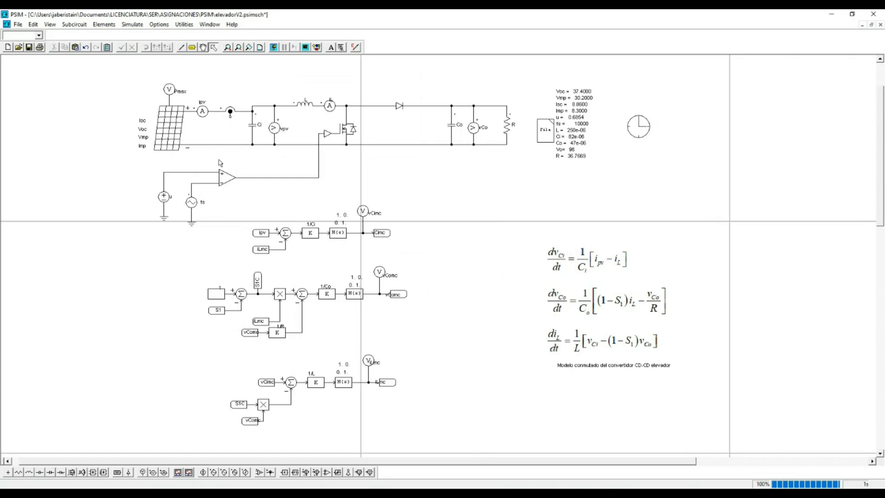
pyautogui.click(192, 47)
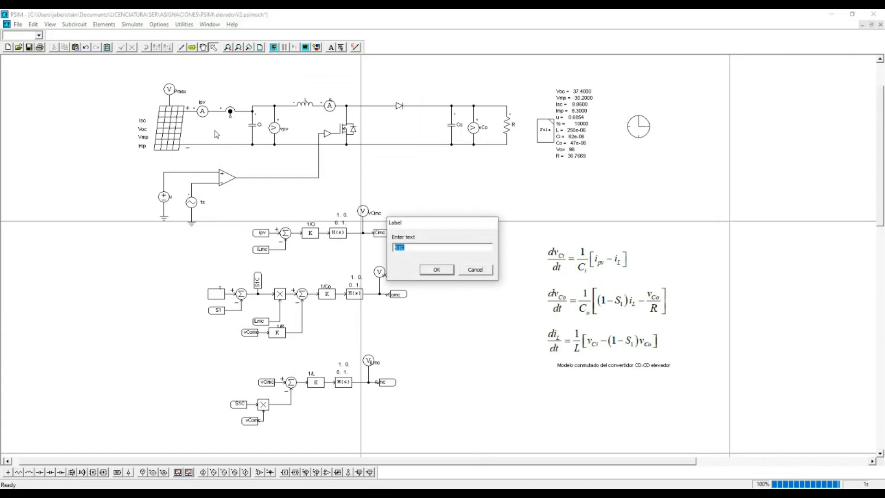
pyautogui.write('IP')
pyautogui.click(428, 273)
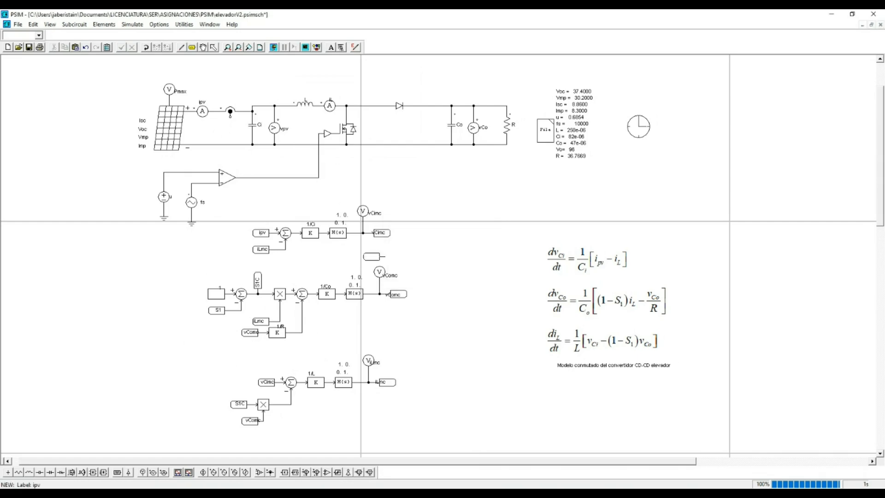
pyautogui.rightClick(219, 139)
pyautogui.click(233, 143)
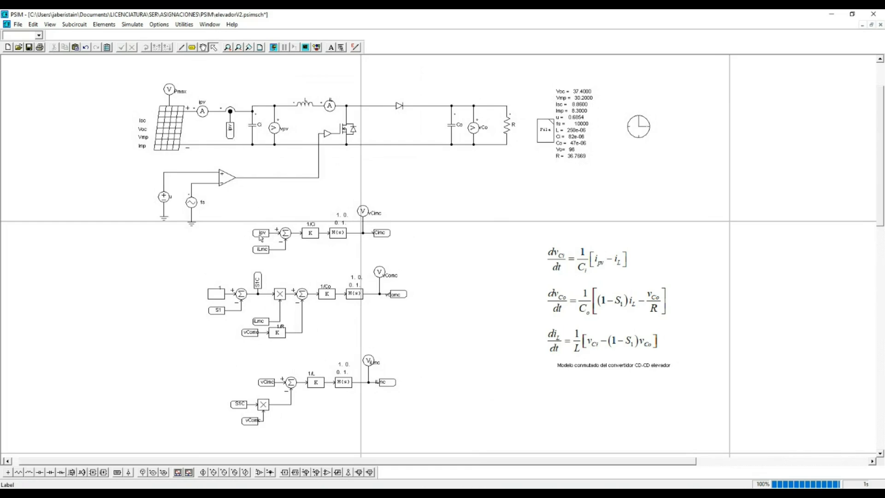
# Review how the labels link the three equation chains and compare the model with the power circuit above
pyautogui.click(261, 253)
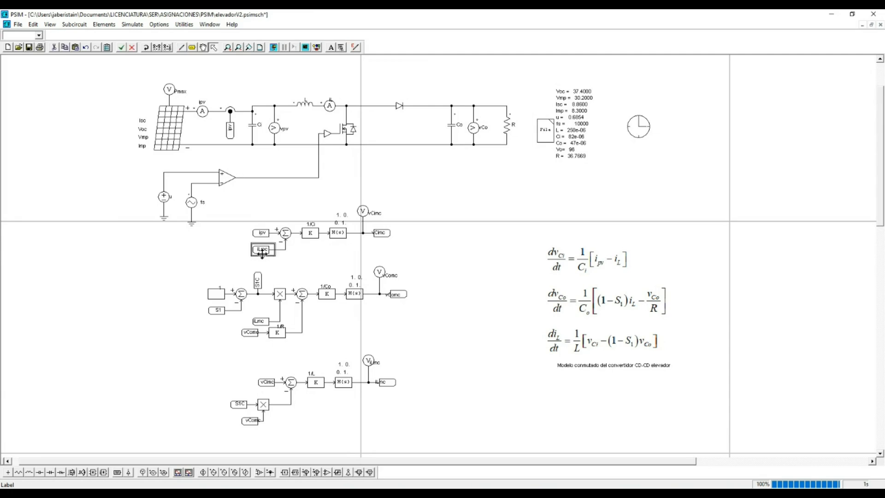
pyautogui.click(391, 385)
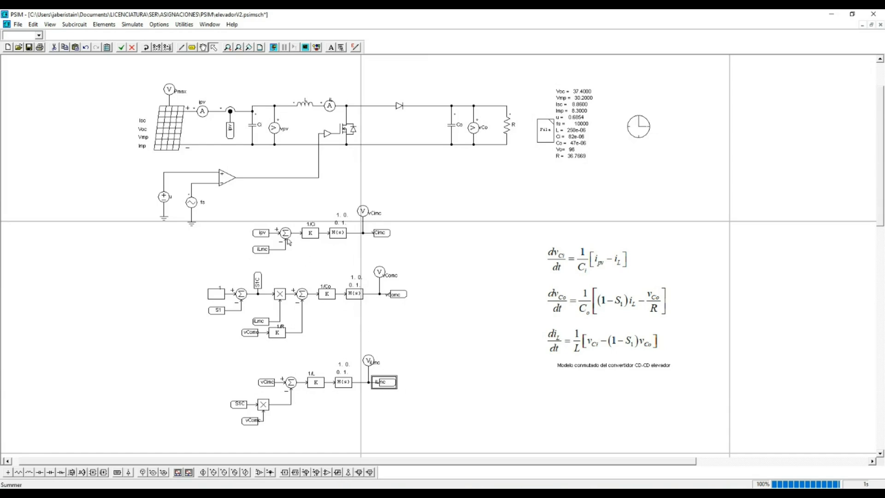
pyautogui.click(383, 234)
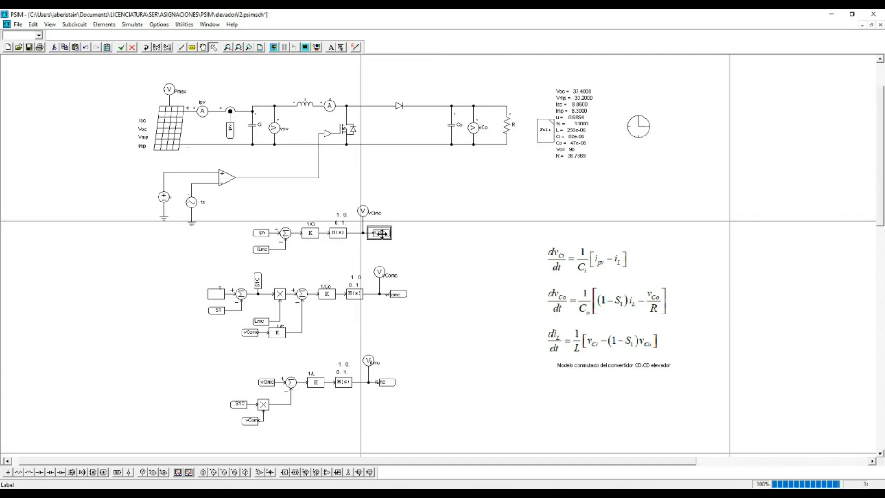
pyautogui.scroll(-3, 349, 259)
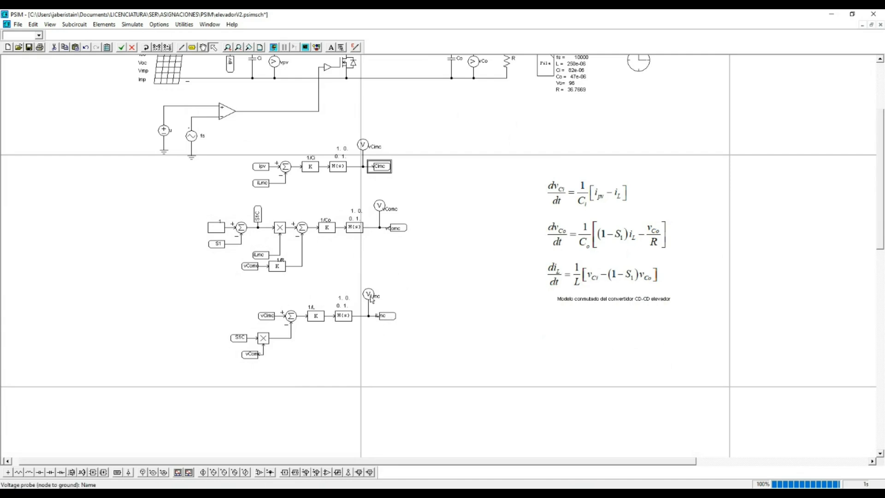
pyautogui.click(463, 344)
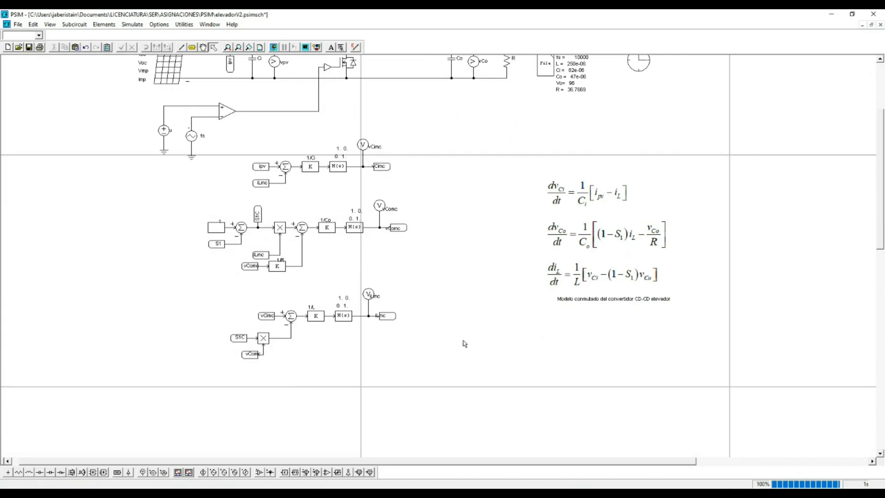
pyautogui.scroll(3, 464, 344)
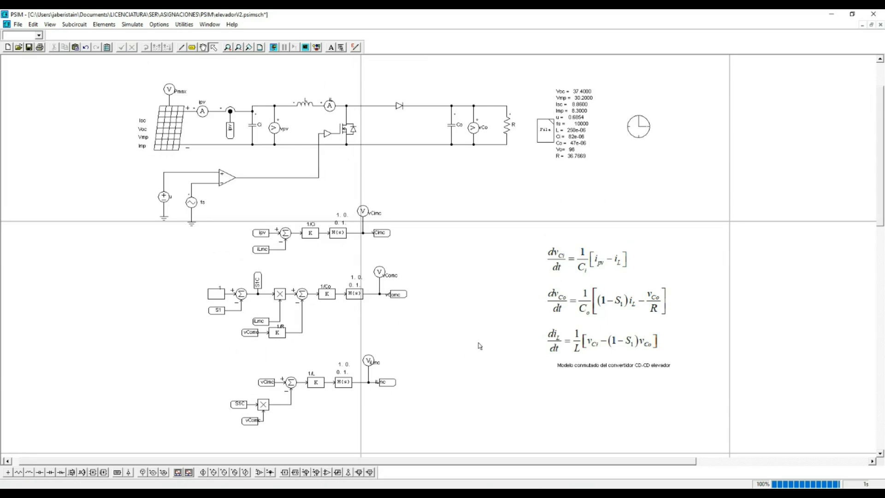
pyautogui.moveTo(116, 63); pyautogui.dragTo(527, 239)
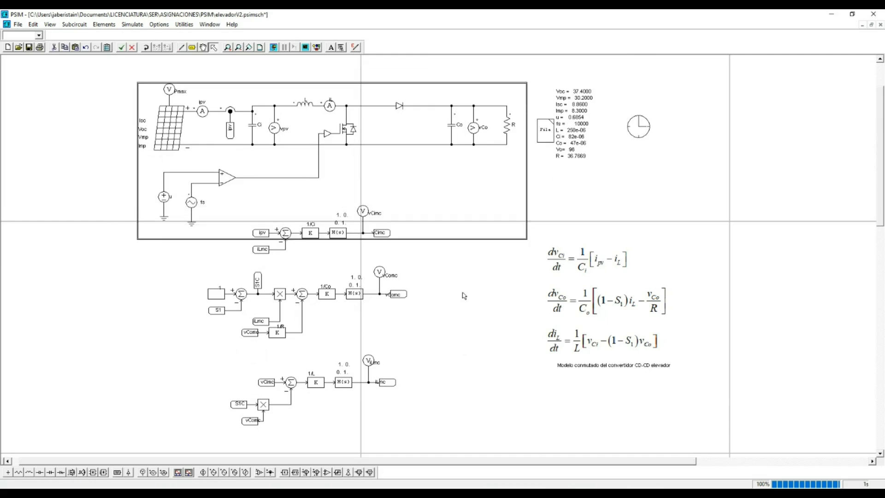
# Compare the power circuit, the three equation chains and the written differential equations of the boost converter
pyautogui.click(454, 305)
pyautogui.moveTo(212, 201); pyautogui.dragTo(470, 440)
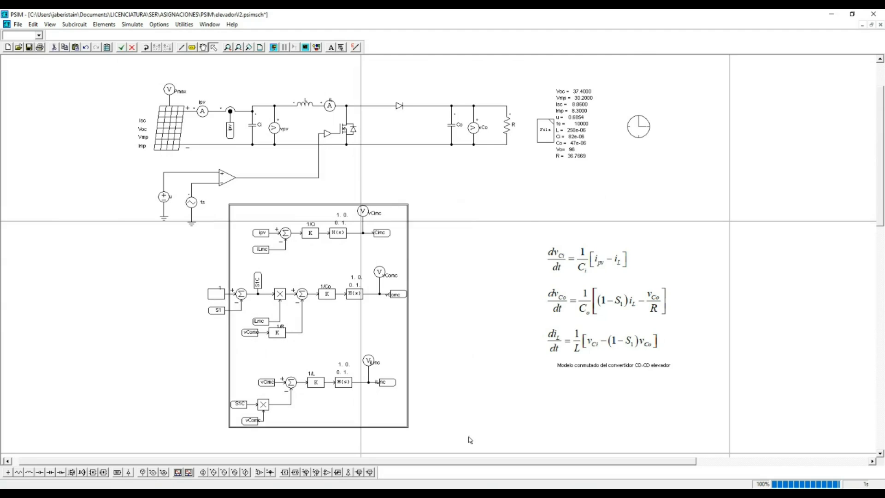
pyautogui.click(442, 376)
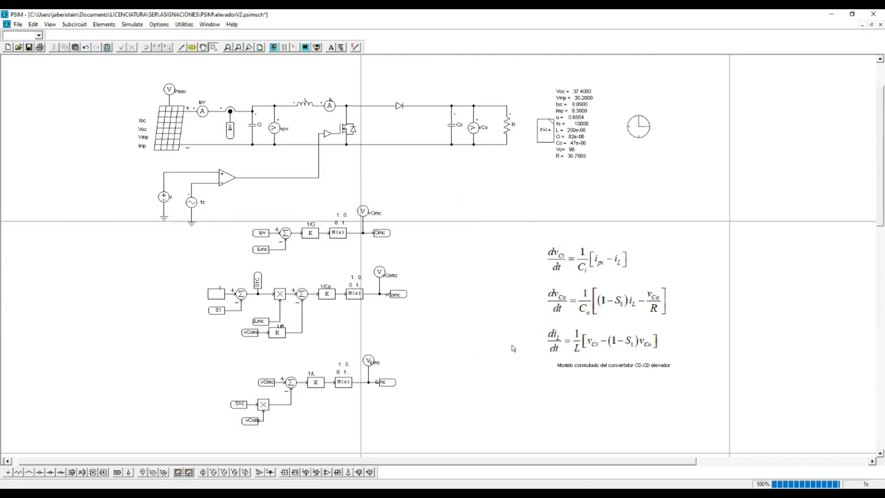
pyautogui.click(573, 334)
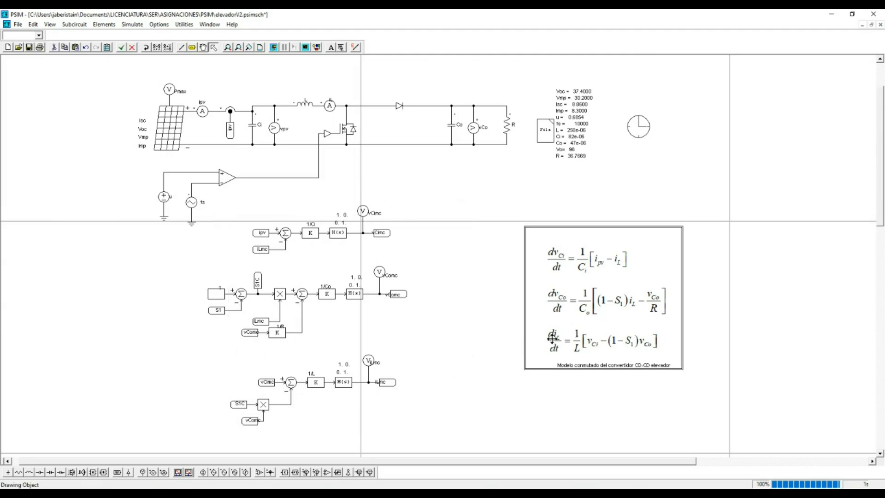
pyautogui.click(471, 331)
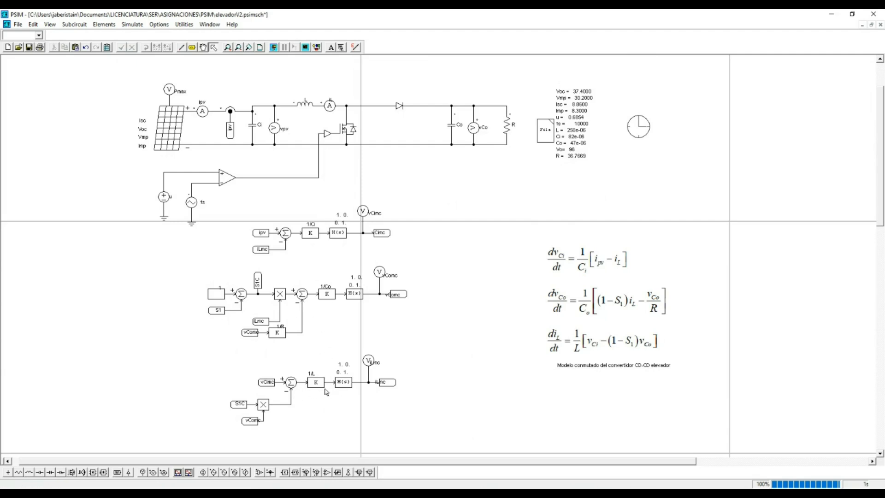
# Attach a rotated label named S1 to the comparator's output wire that drives the MOSFET gate
pyautogui.doubleClick(232, 134)
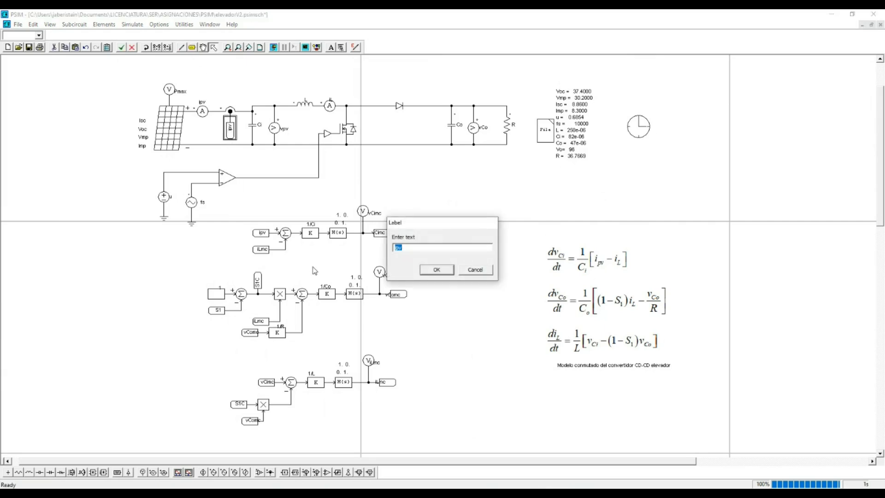
pyautogui.write('S1')
pyautogui.click(449, 272)
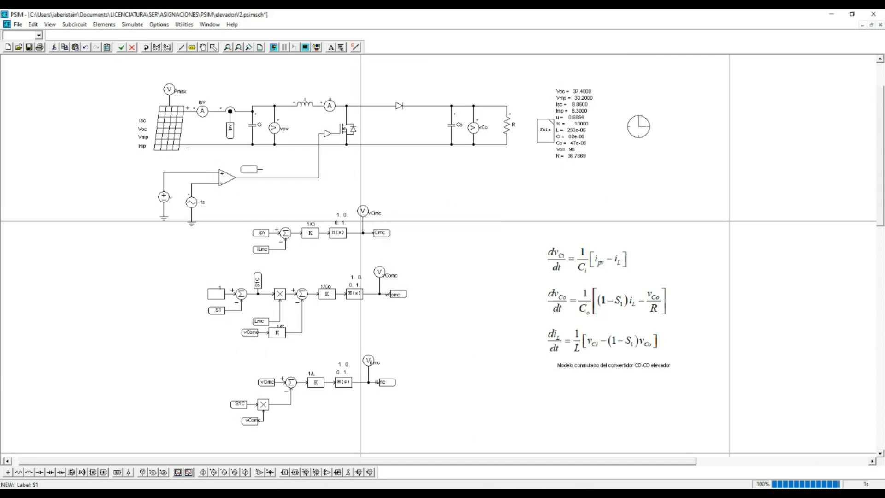
pyautogui.rightClick(254, 173)
pyautogui.click(252, 177)
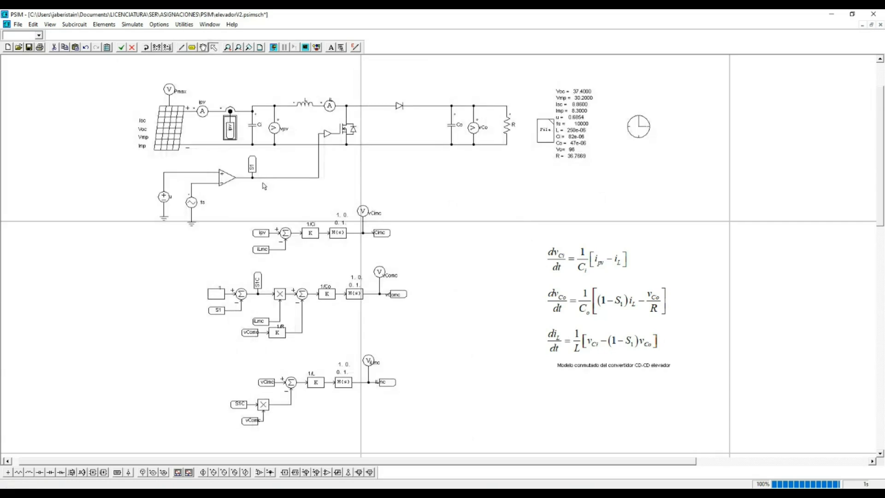
pyautogui.click(264, 186)
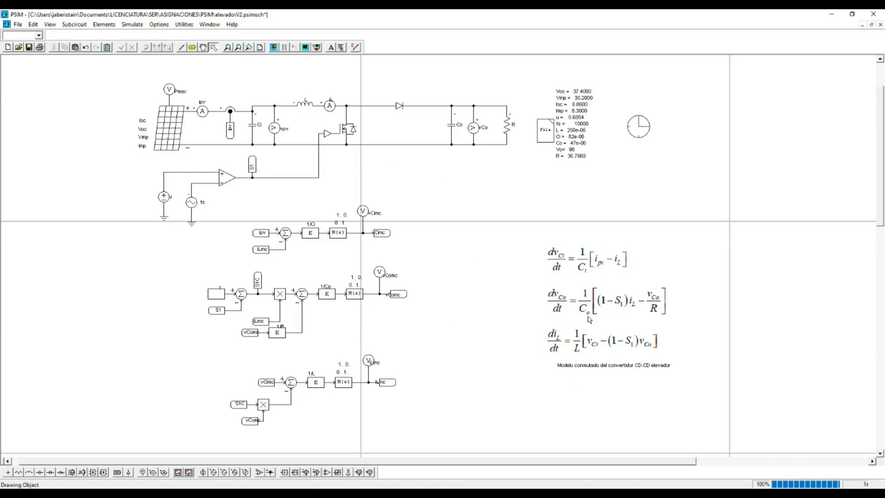
# Check the simulation control's time settings and run the simulation of the circuit and its switched model
pyautogui.doubleClick(640, 130)
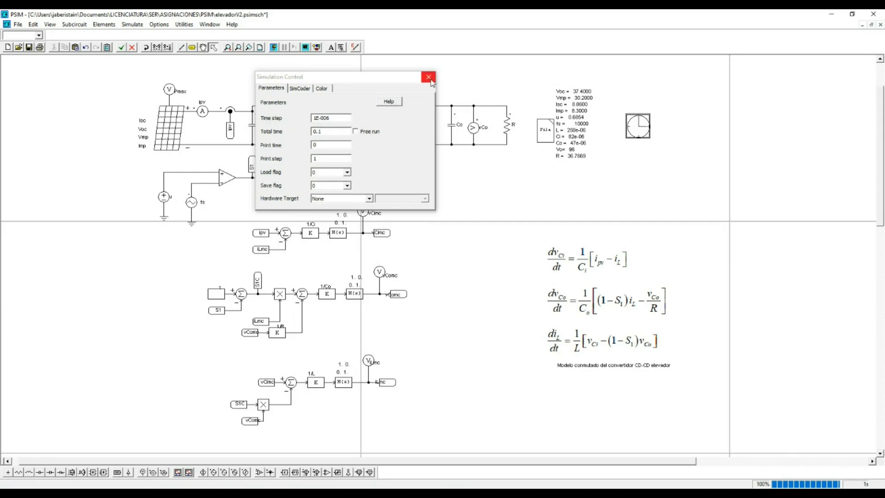
pyautogui.click(428, 78)
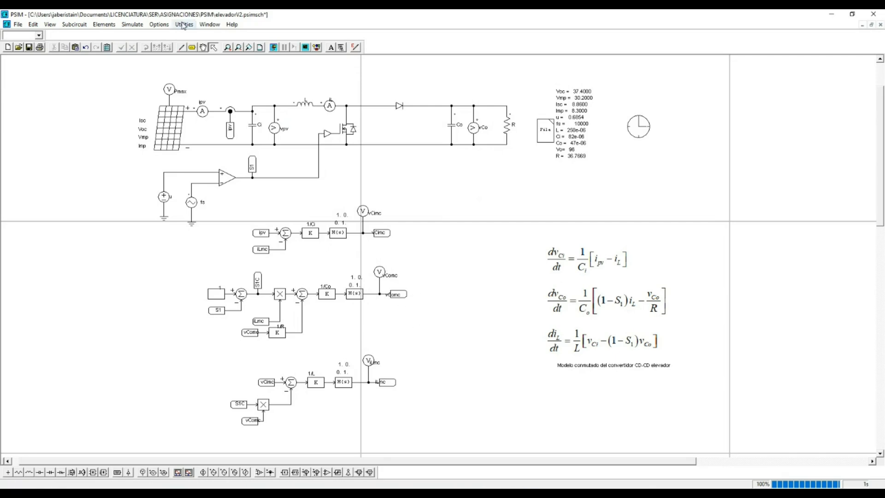
pyautogui.click(133, 25)
pyautogui.click(152, 48)
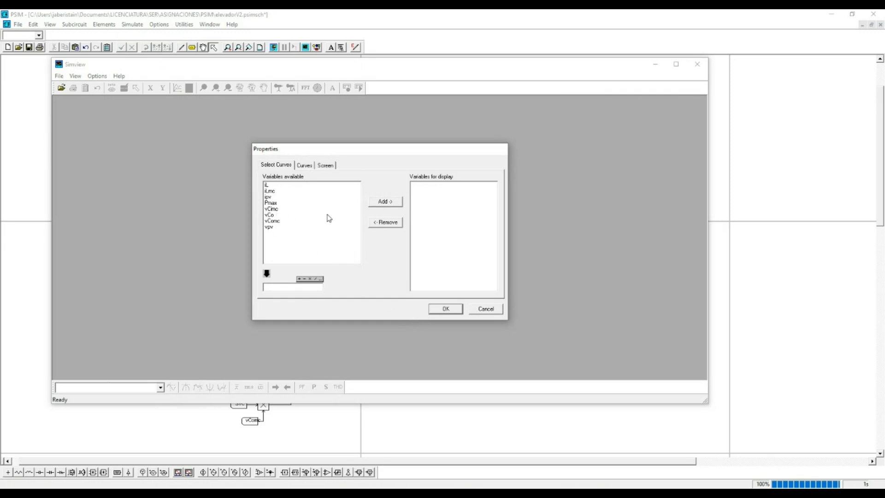
# Plot iL and iLmc together in Simview and inspect the waveforms at full-screen size
pyautogui.click(269, 185)
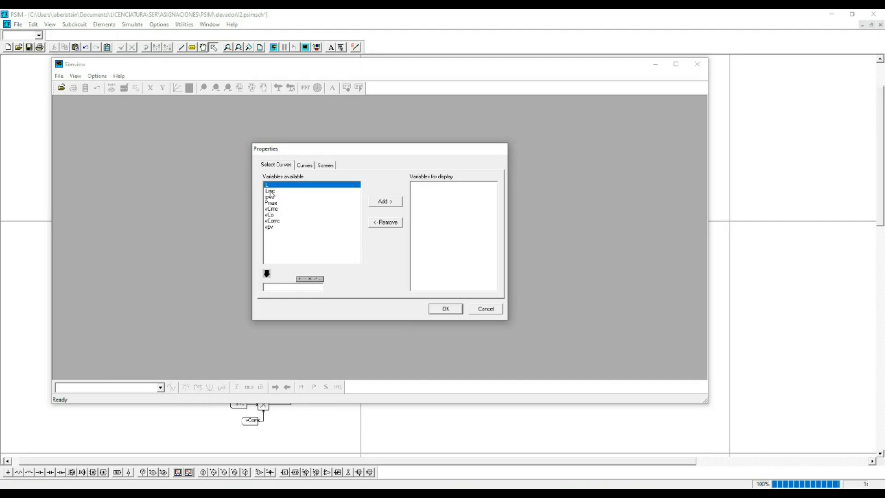
pyautogui.click(271, 191)
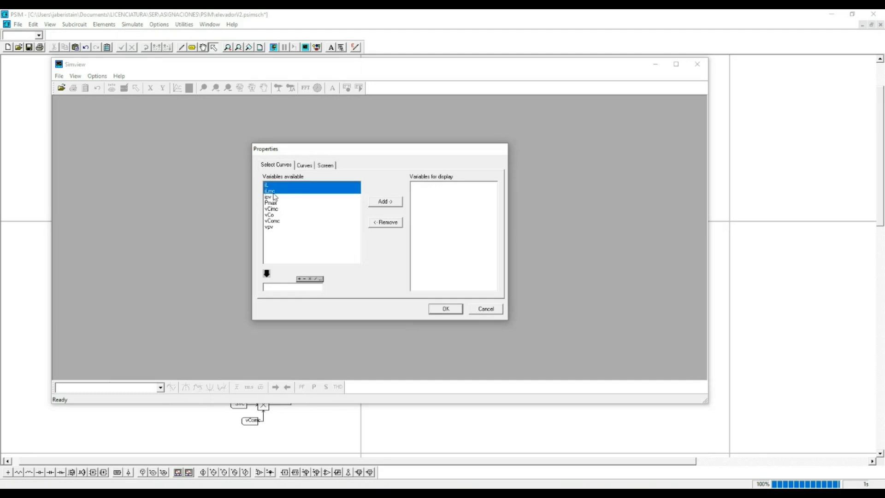
pyautogui.click(389, 204)
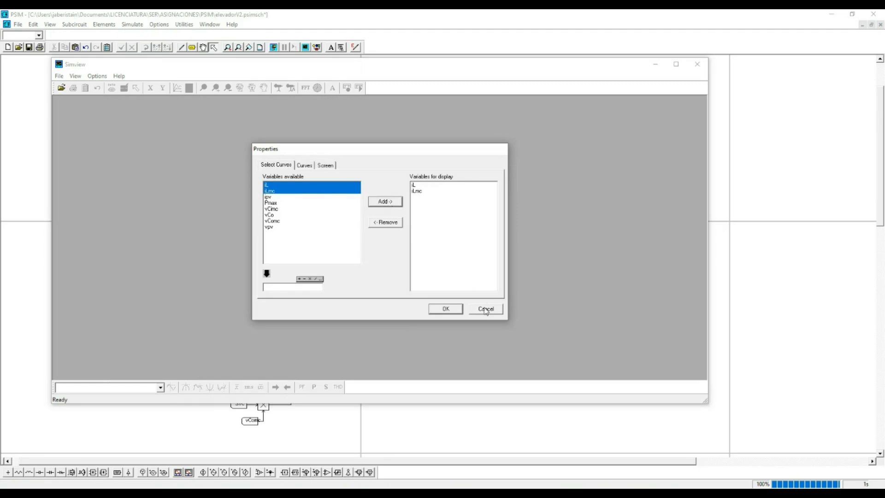
pyautogui.click(446, 310)
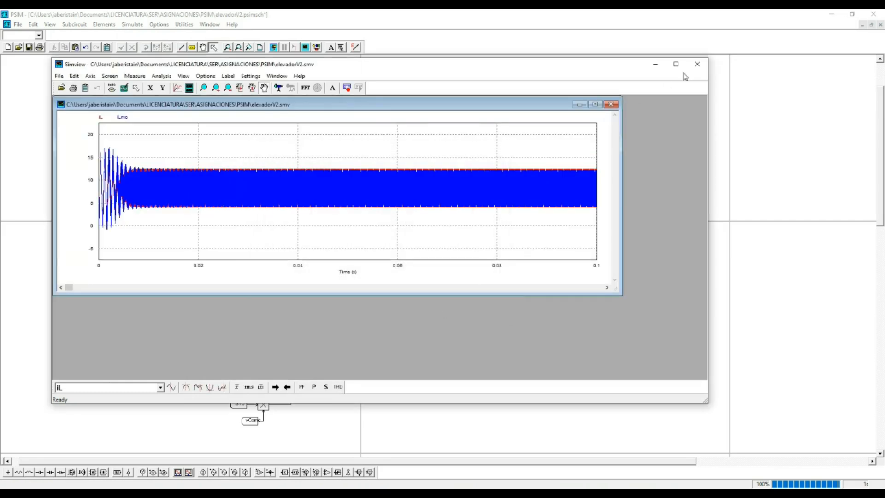
pyautogui.click(674, 66)
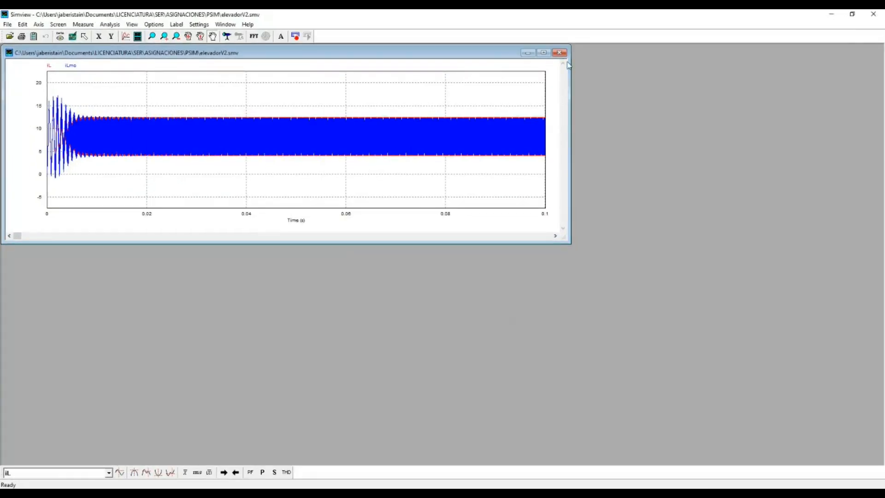
pyautogui.click(544, 53)
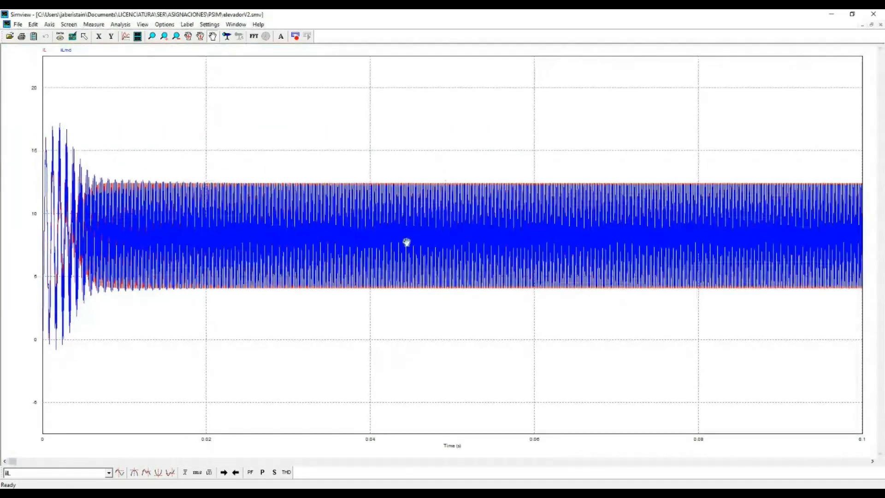
pyautogui.click(853, 14)
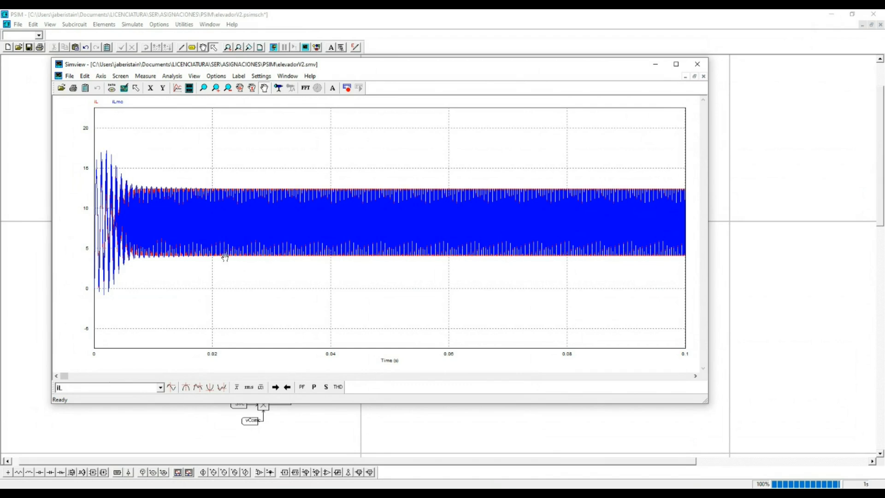
# Add a second plot showing vCimc and vpv below the inductor-current plot
pyautogui.click(189, 89)
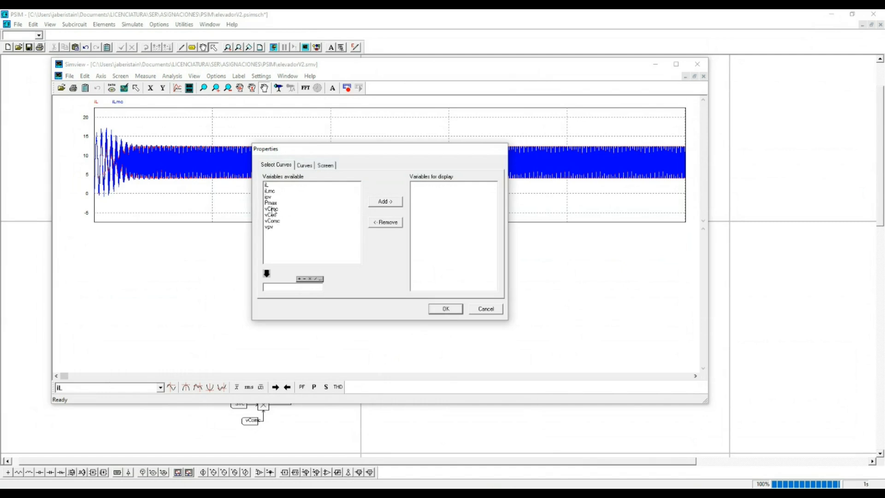
pyautogui.click(272, 209)
pyautogui.click(385, 202)
pyautogui.click(269, 228)
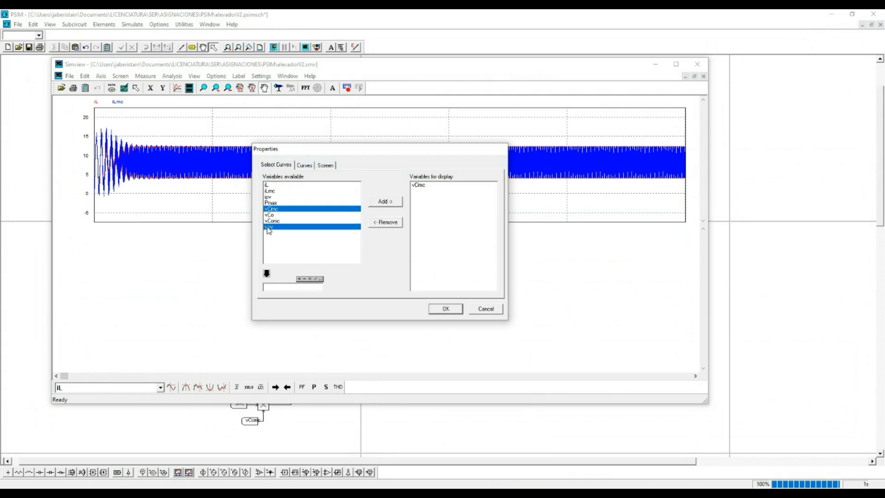
pyautogui.click(384, 202)
pyautogui.click(445, 309)
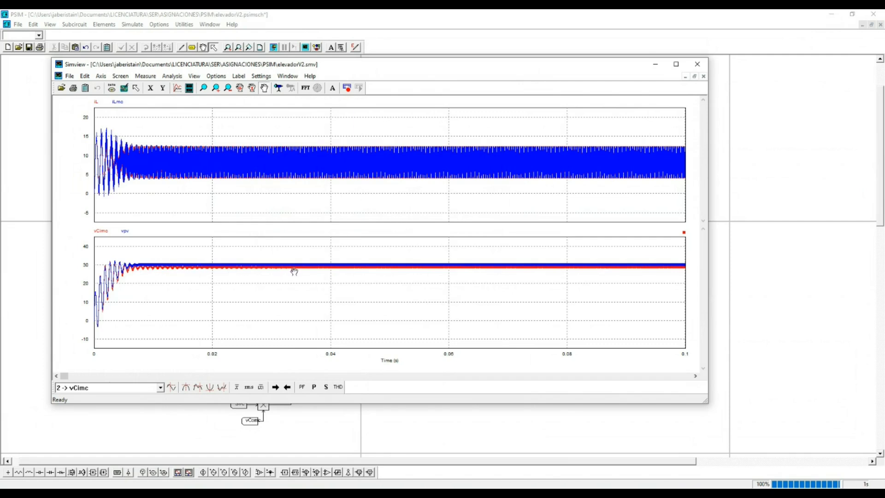
# Add a third plot comparing the output voltages vCo and vComc
pyautogui.click(189, 89)
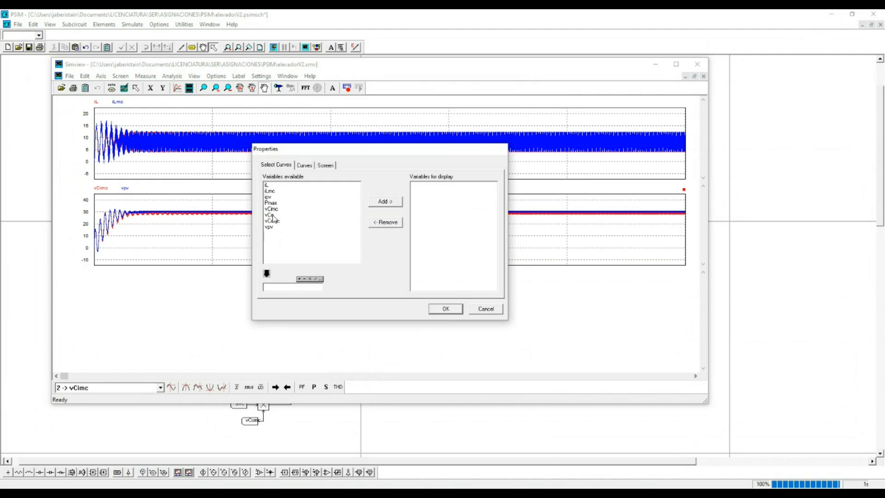
pyautogui.doubleClick(272, 215)
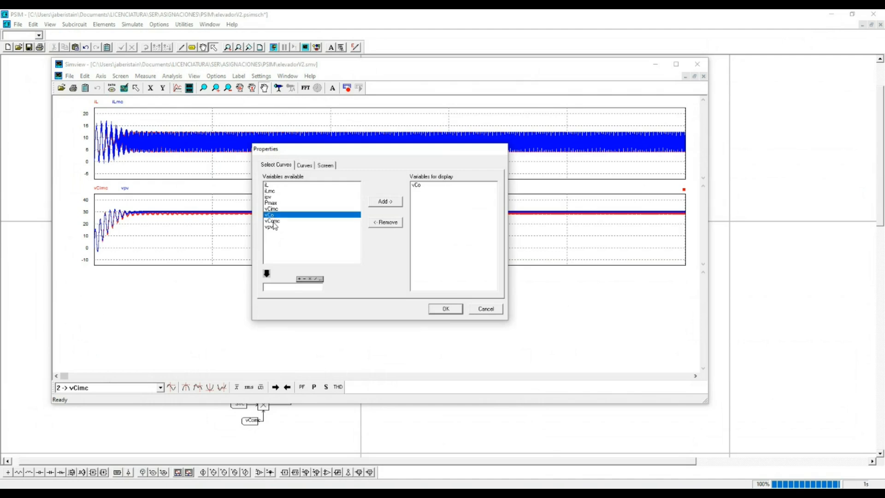
pyautogui.doubleClick(275, 221)
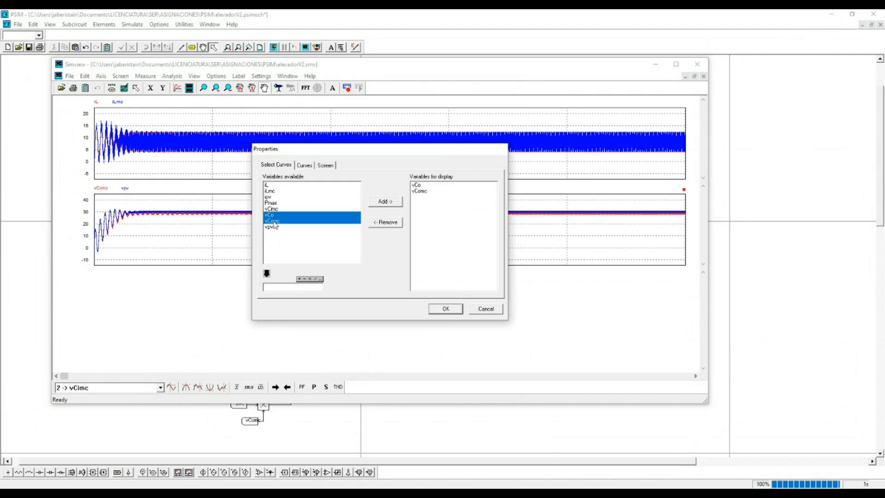
pyautogui.click(445, 309)
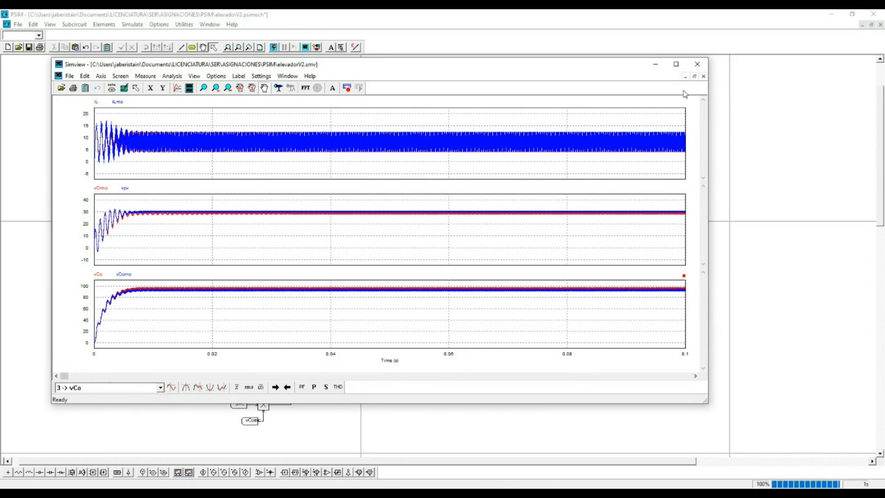
# Return to the schematic and set the simulation's time step to 1E-007 and total time to 0.04
pyautogui.click(655, 65)
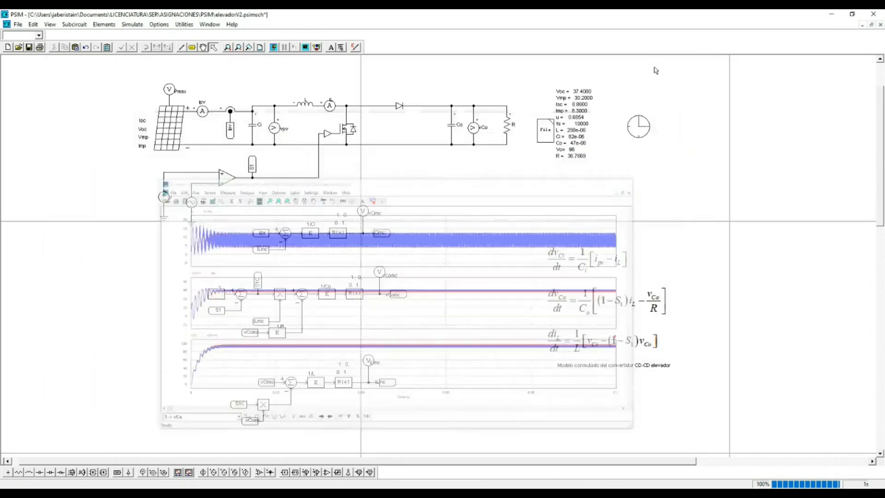
pyautogui.doubleClick(640, 131)
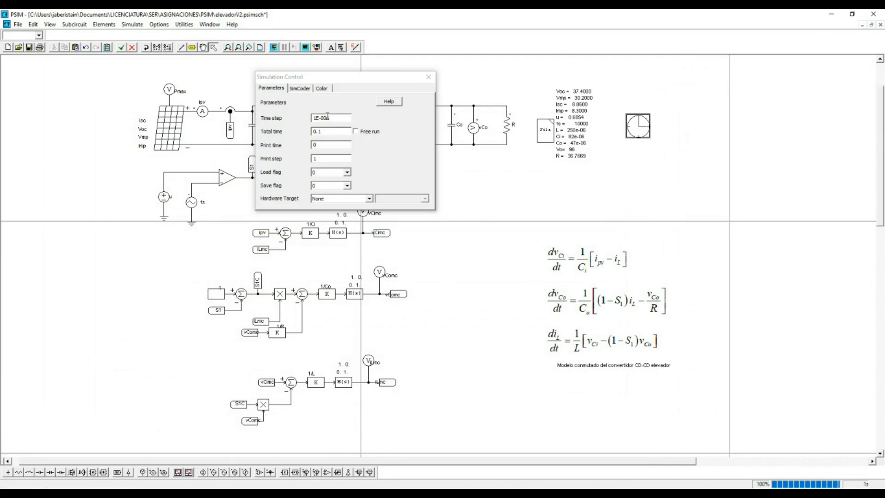
pyautogui.moveTo(328, 118); pyautogui.dragTo(338, 118)
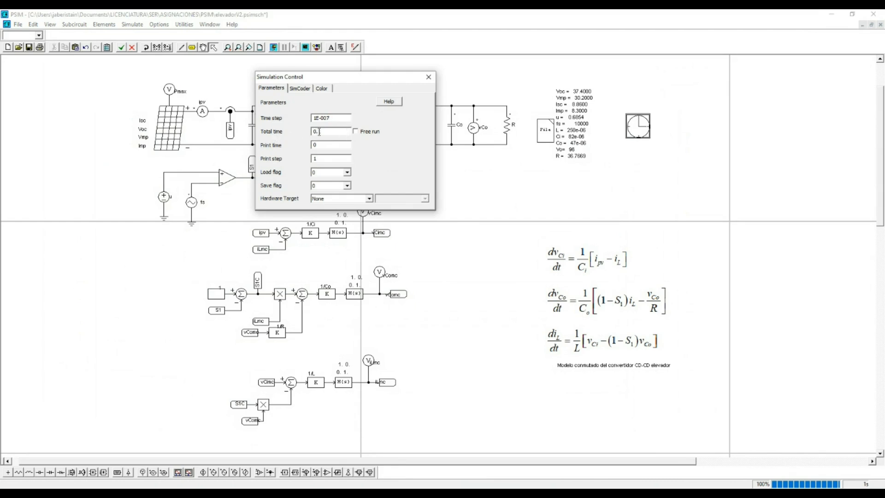
pyautogui.write('04')
pyautogui.click(429, 77)
pyautogui.click(435, 185)
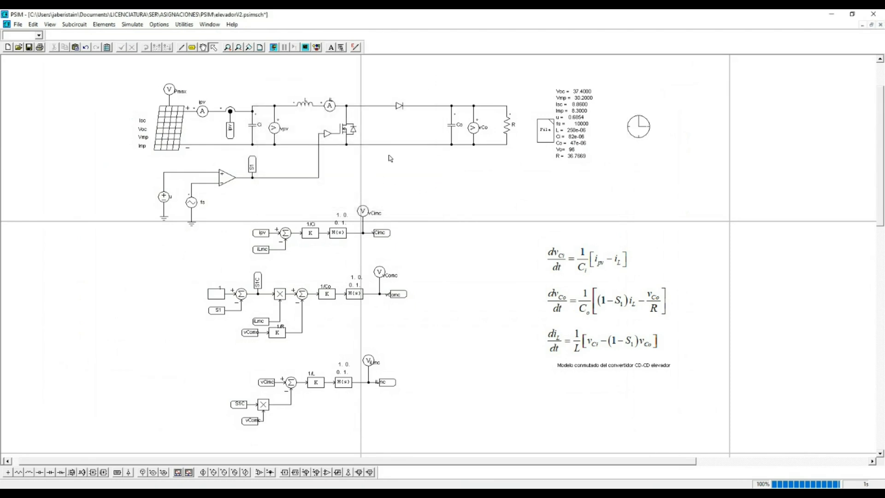
# Rerun the simulation, zoom the iL and iLmc plot to about 0.036–0.04 s, and return to the schematic
pyautogui.click(274, 47)
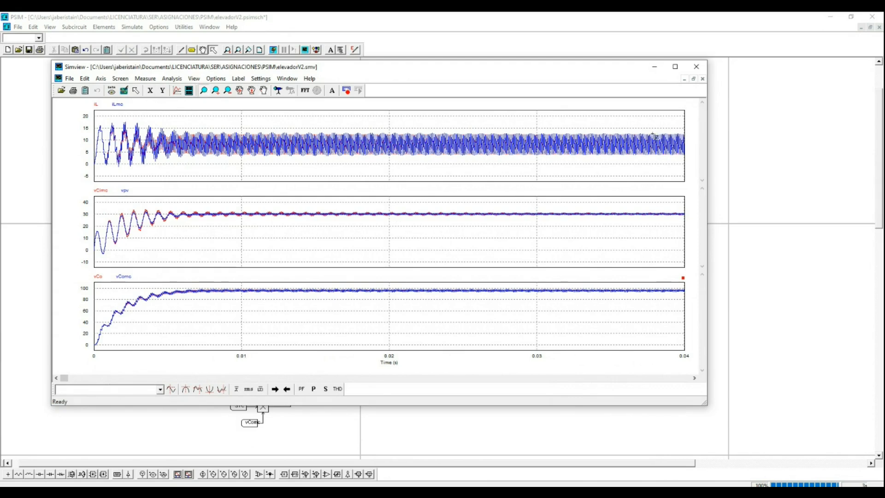
pyautogui.moveTo(623, 129); pyautogui.dragTo(686, 159)
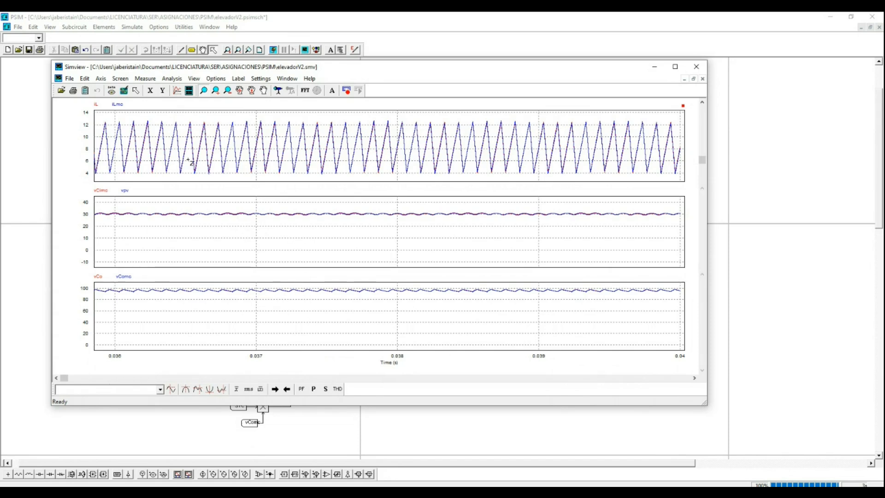
pyautogui.click(135, 92)
pyautogui.click(654, 67)
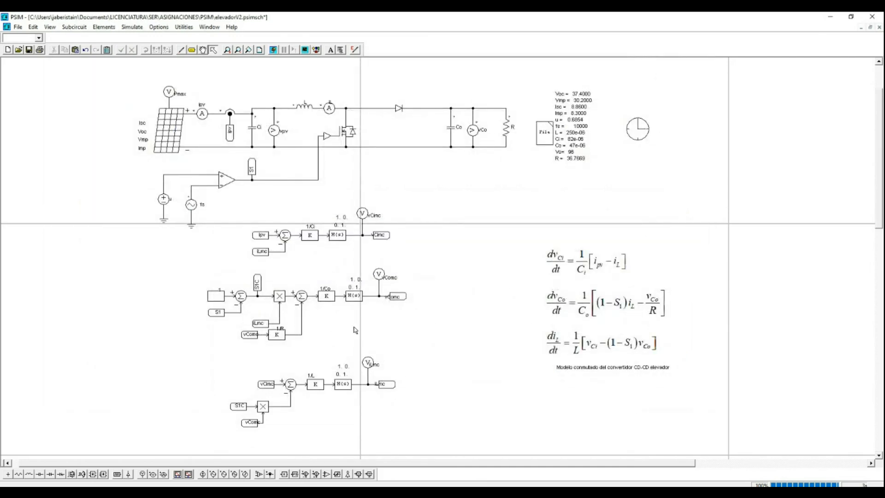